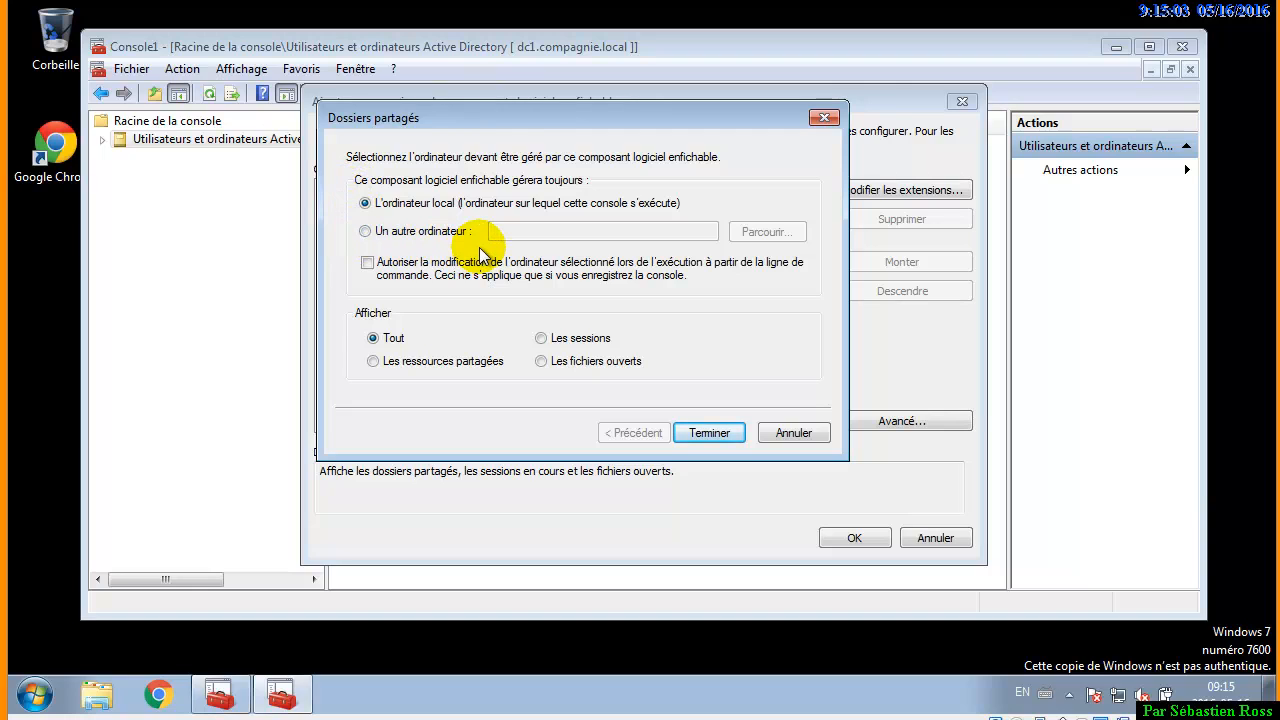
Target another computer for the shared folders snap-in, picking DC1 through an advanced search of the domain's computers
left_click(432, 232)
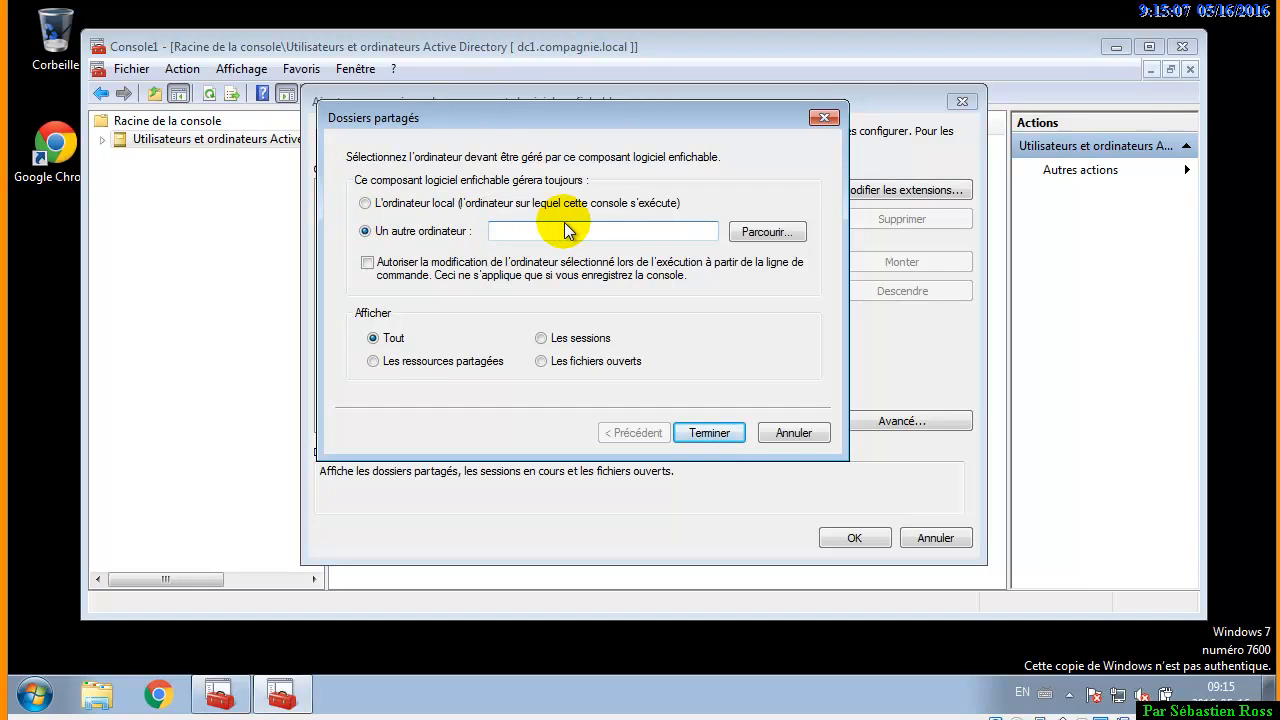
left_click(770, 233)
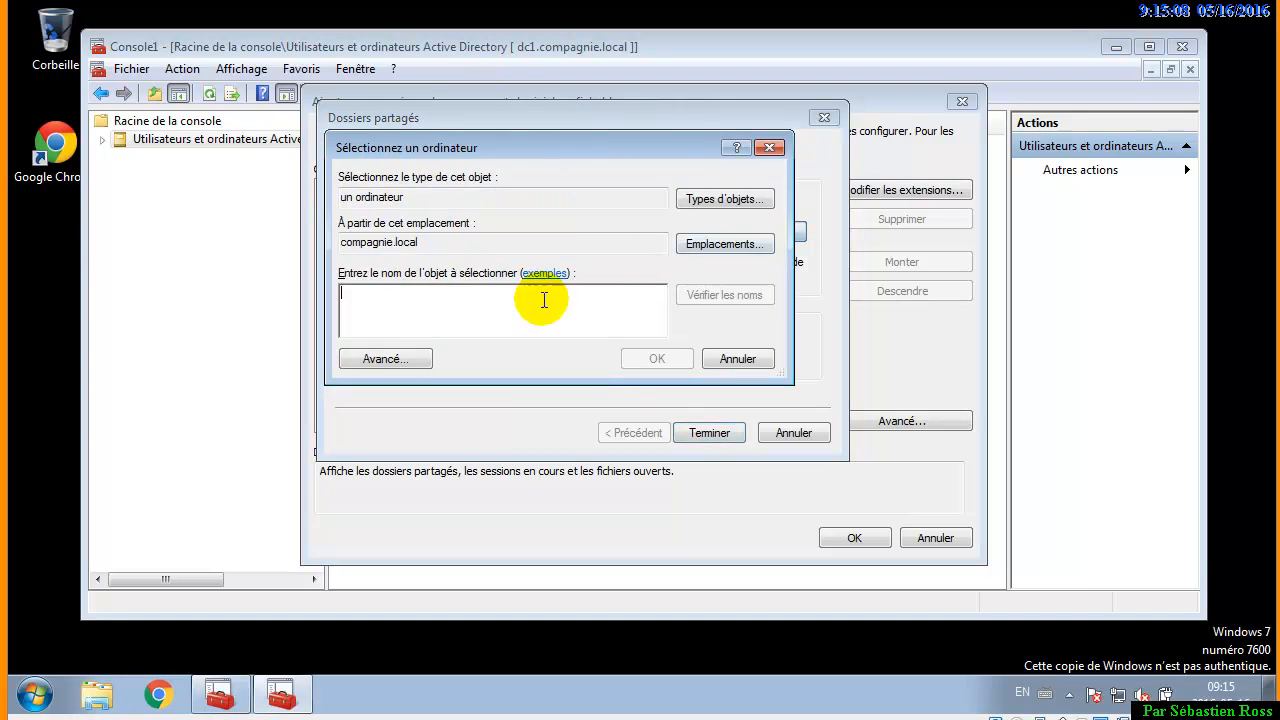
left_click(383, 359)
left_click(826, 298)
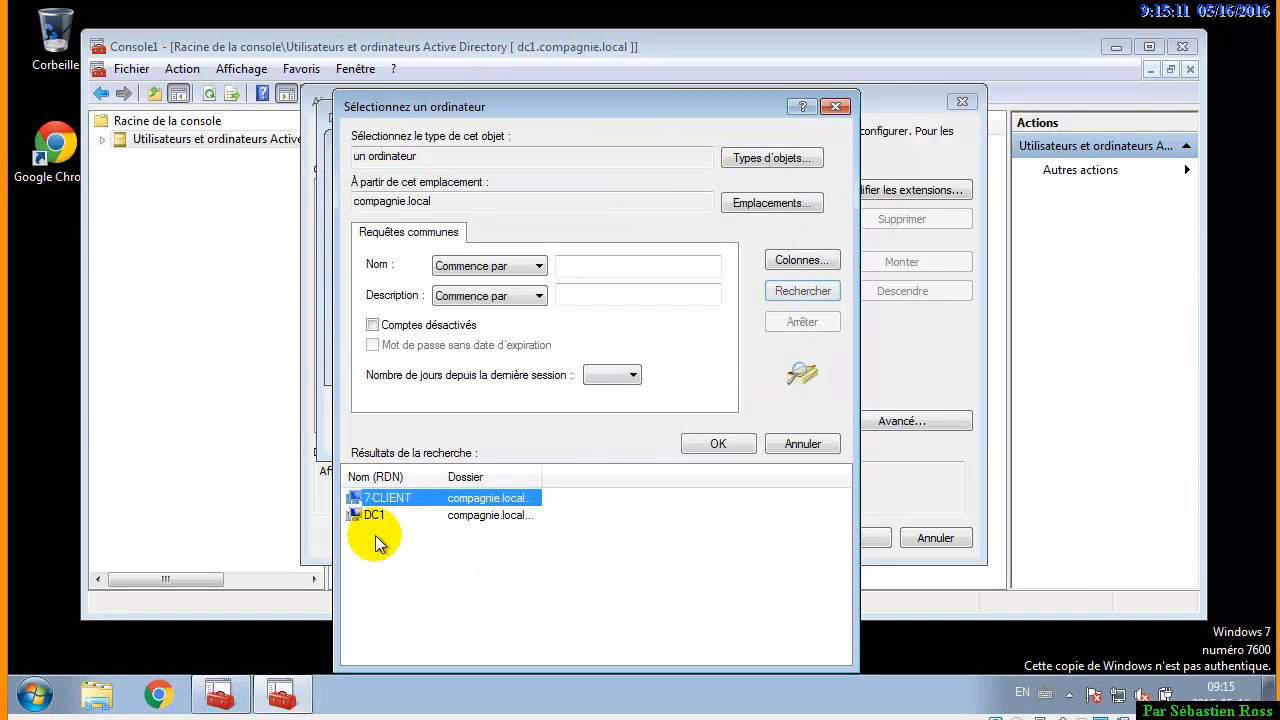
left_click(374, 515)
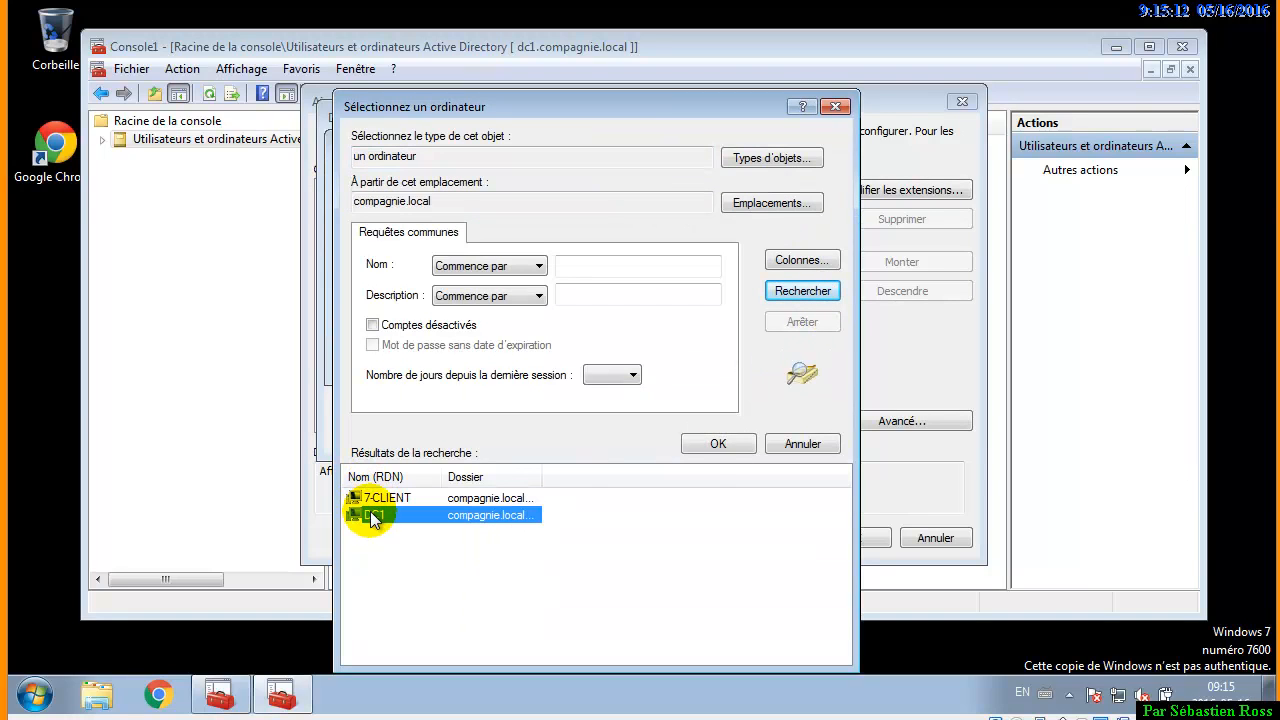
left_click(718, 445)
left_click(648, 362)
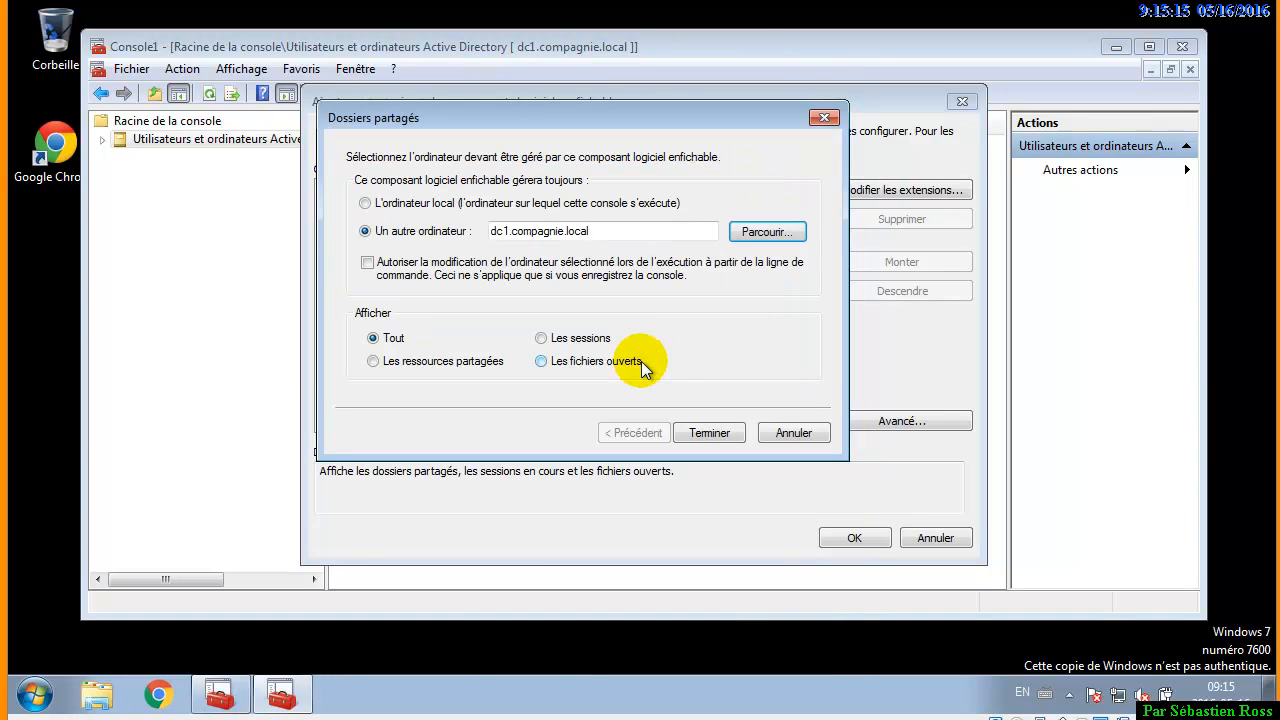
Replace the target computer name with dc1 and finish adding the shared folders snap-in to the console
double_click(600, 231)
type("dc1")
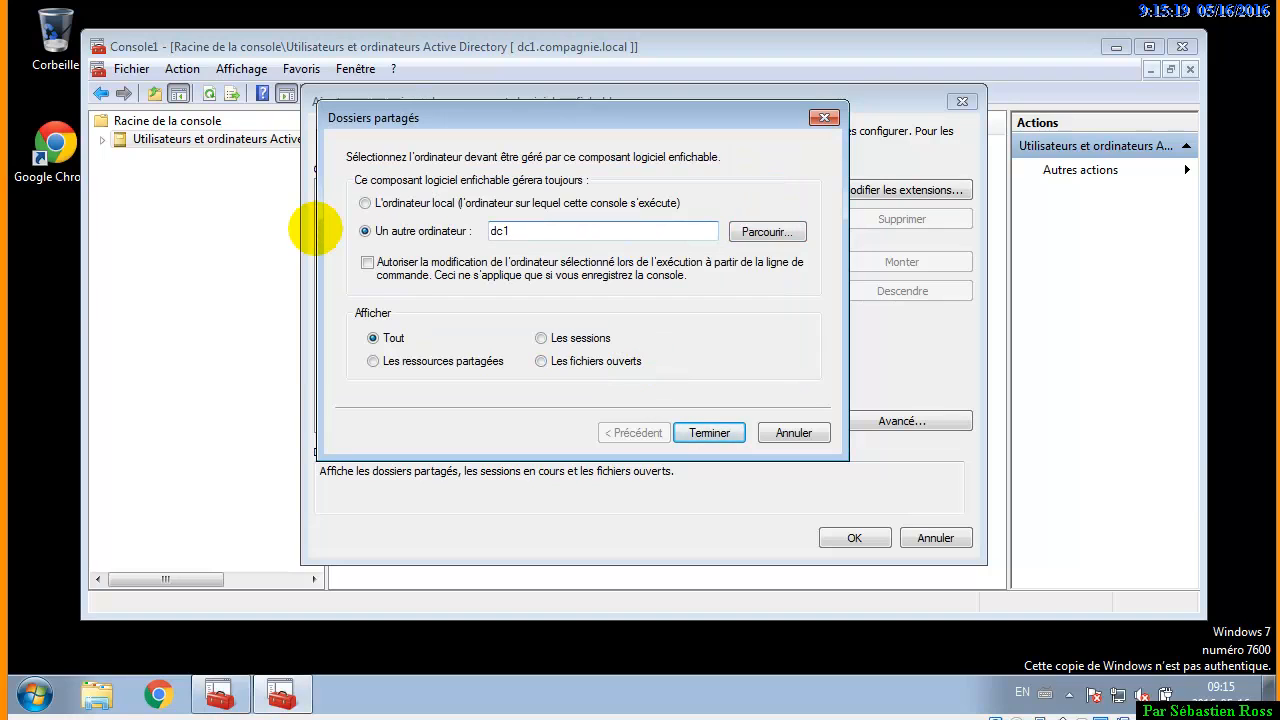
left_click(712, 433)
left_click(854, 538)
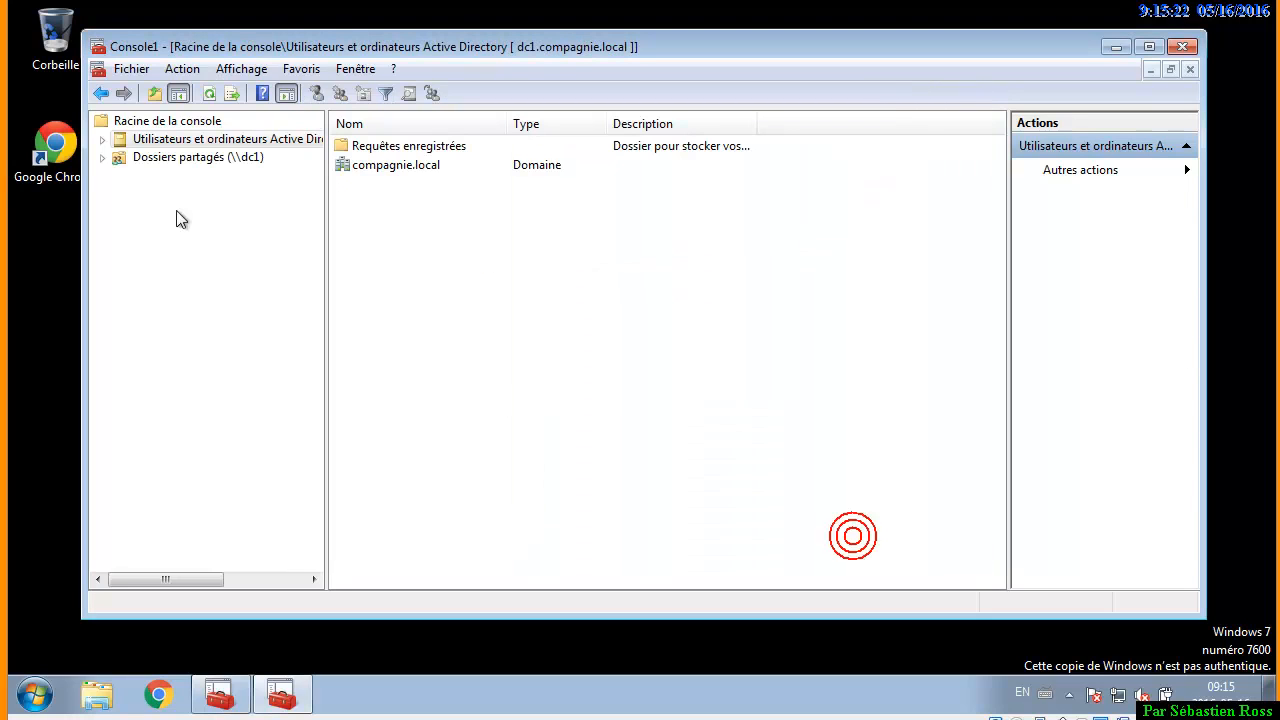
Save the console on the desktop under the name SUperconsoile
left_click(131, 70)
left_click(176, 158)
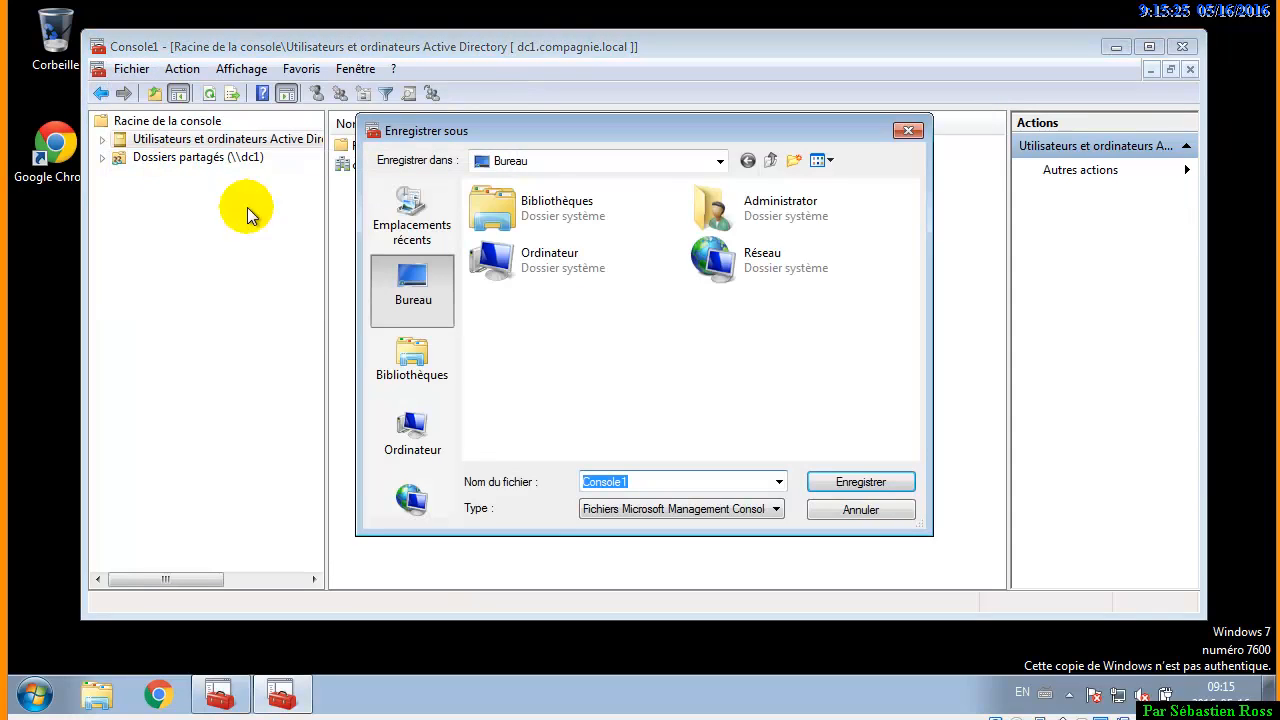
type("S")
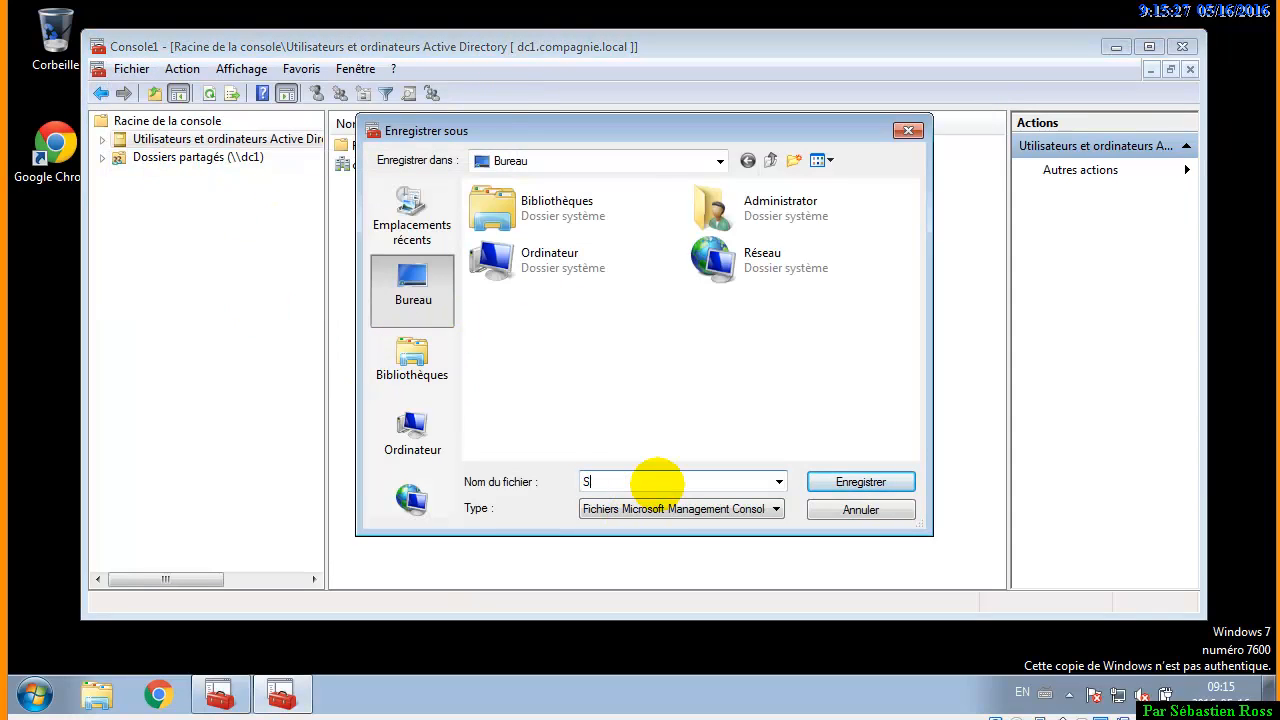
type("Uperconsoile")
key("Return")
Close the console window and reopen the saved SUperconsoile console from the desktop
left_click_drag(294, 37, 391, 33)
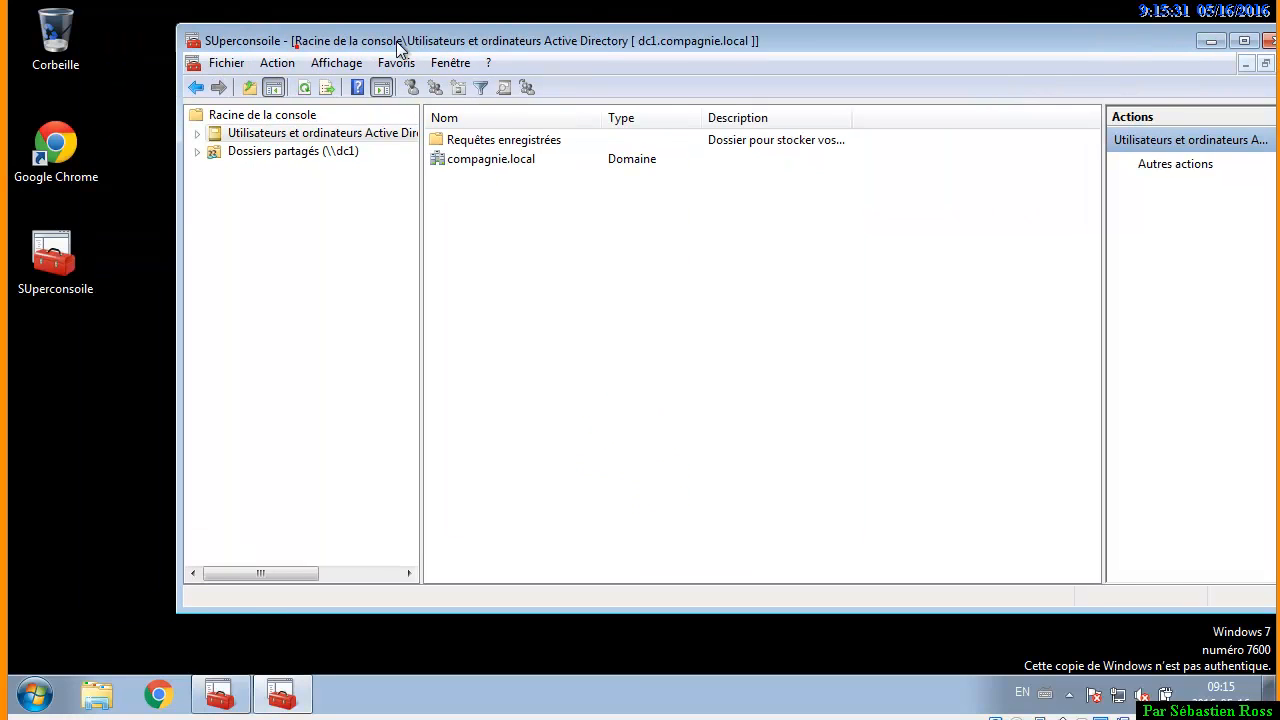
left_click(1270, 42)
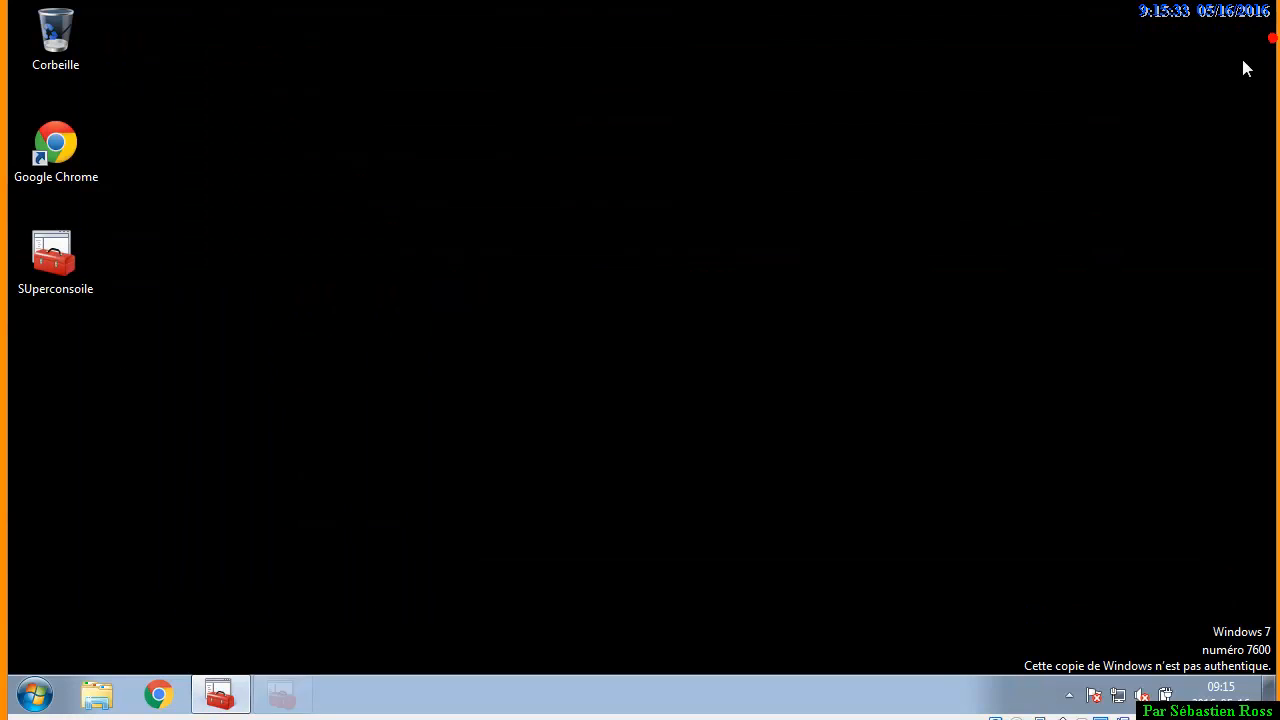
double_click(55, 258)
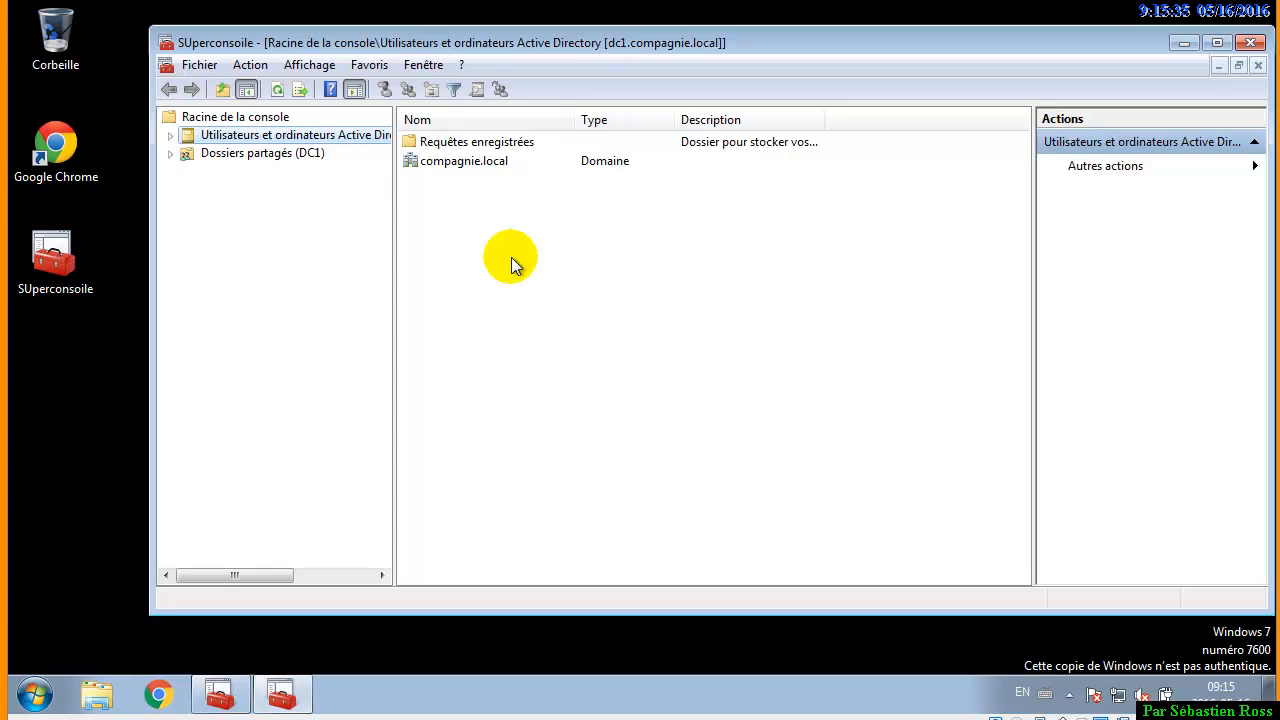
Open the properties of DC1's reservations share and review its publishing, share permission and security settings
left_click(171, 154)
left_click(242, 171)
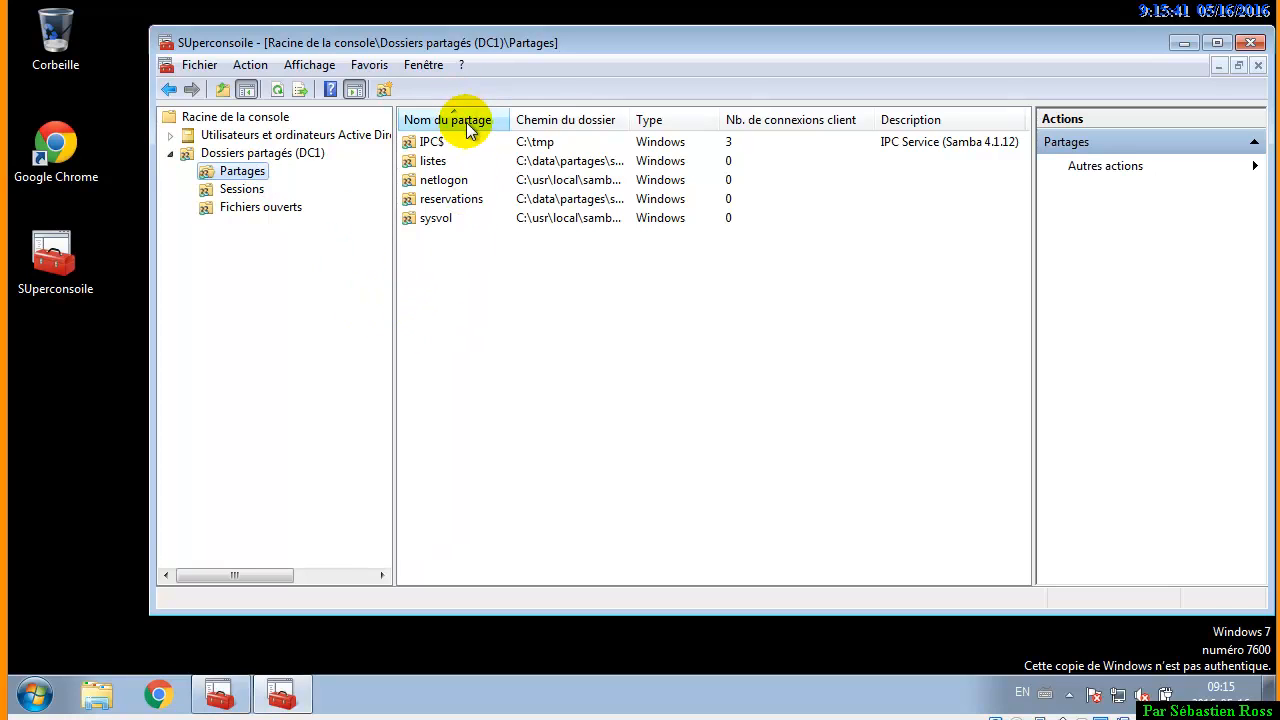
left_click(466, 201)
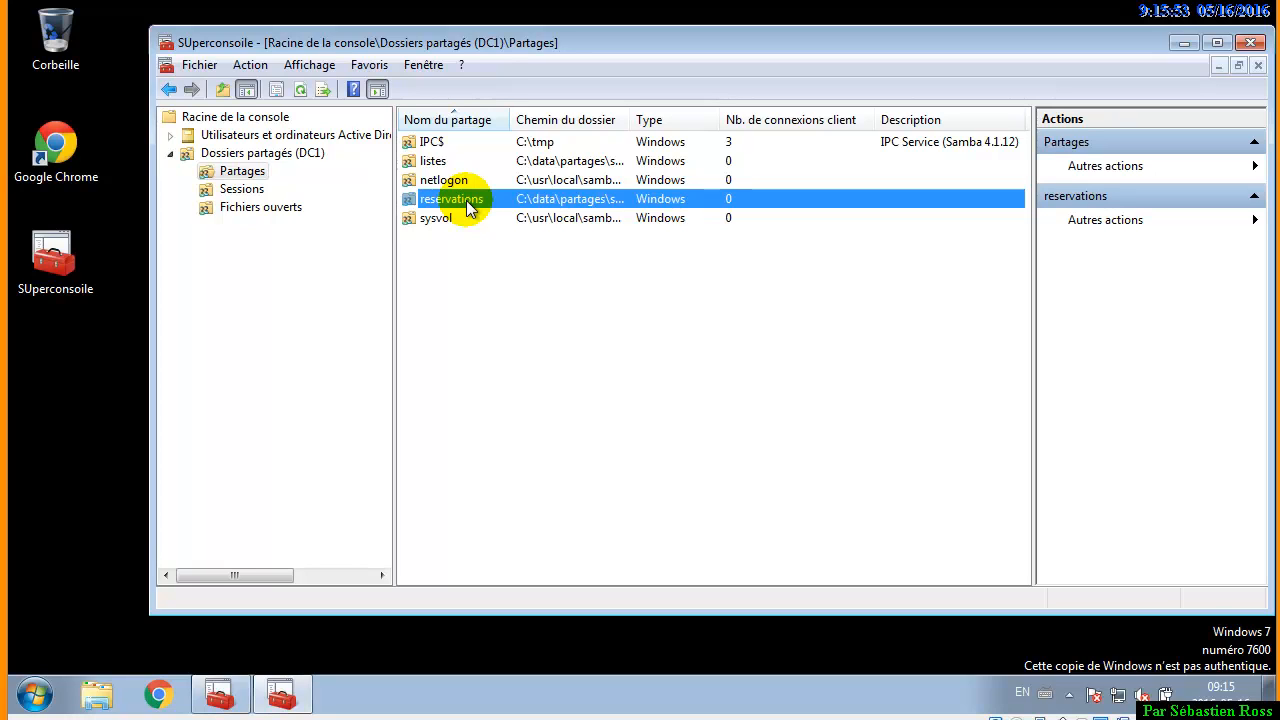
double_click(468, 205)
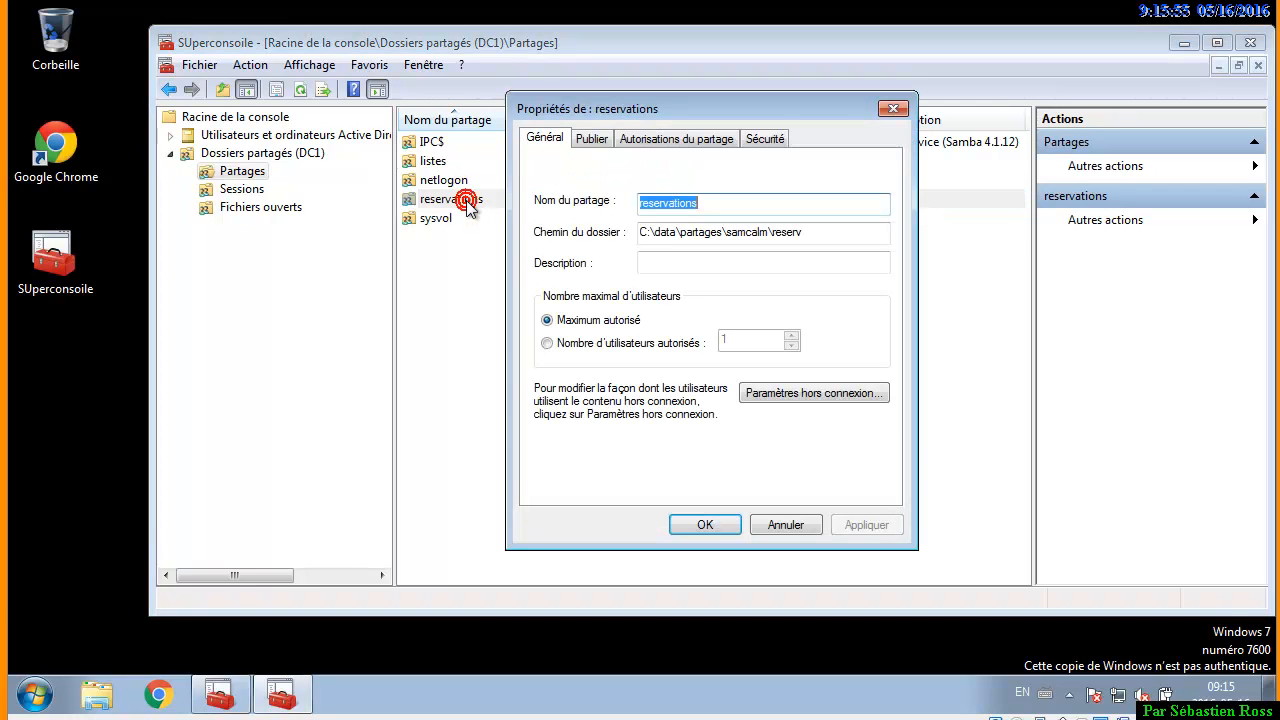
left_click(592, 139)
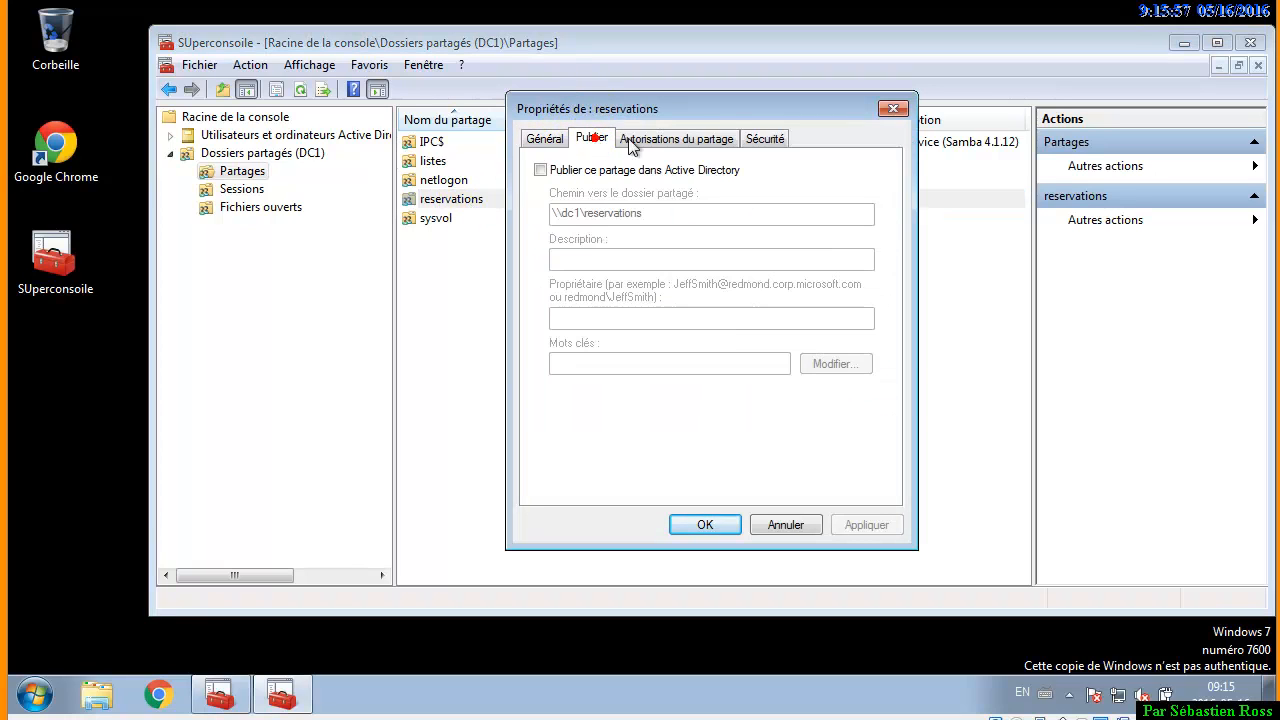
left_click(645, 139)
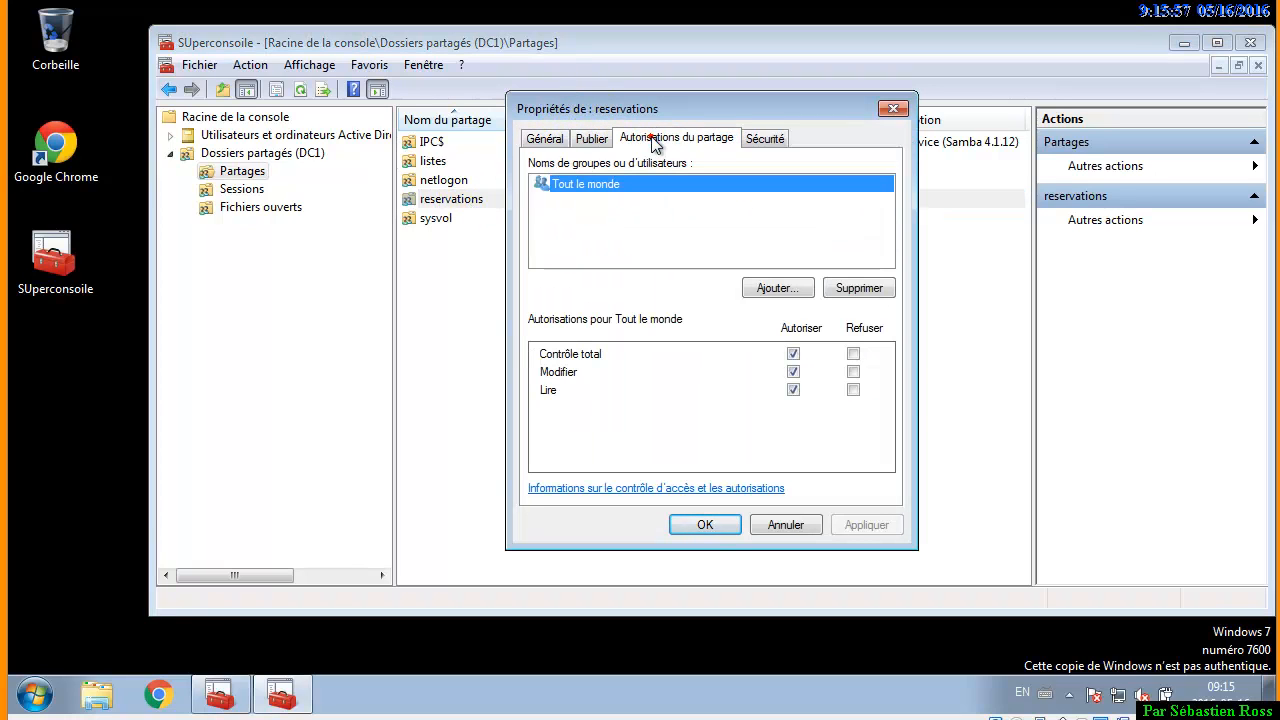
left_click(765, 139)
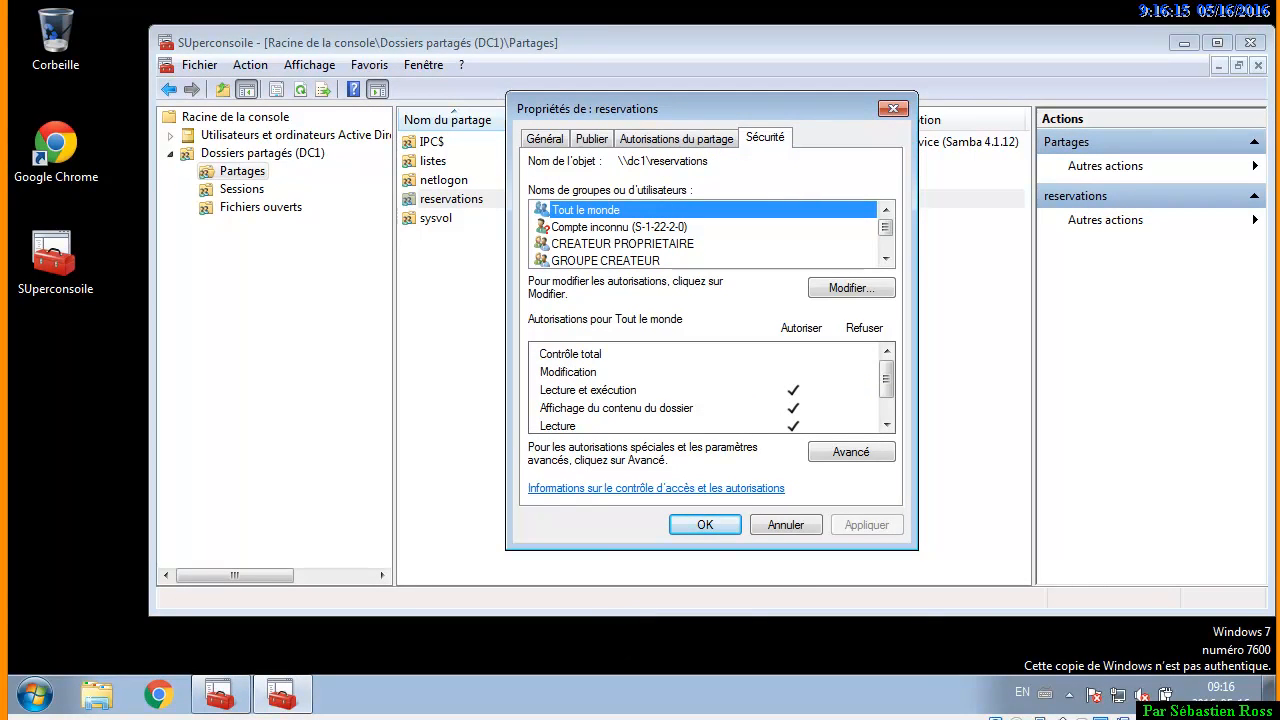
Switch to the PuTTY terminal and open /usr/local/samba/etc/smb.conf with sudo nano, entering the sudo password
key("alt+Tab")
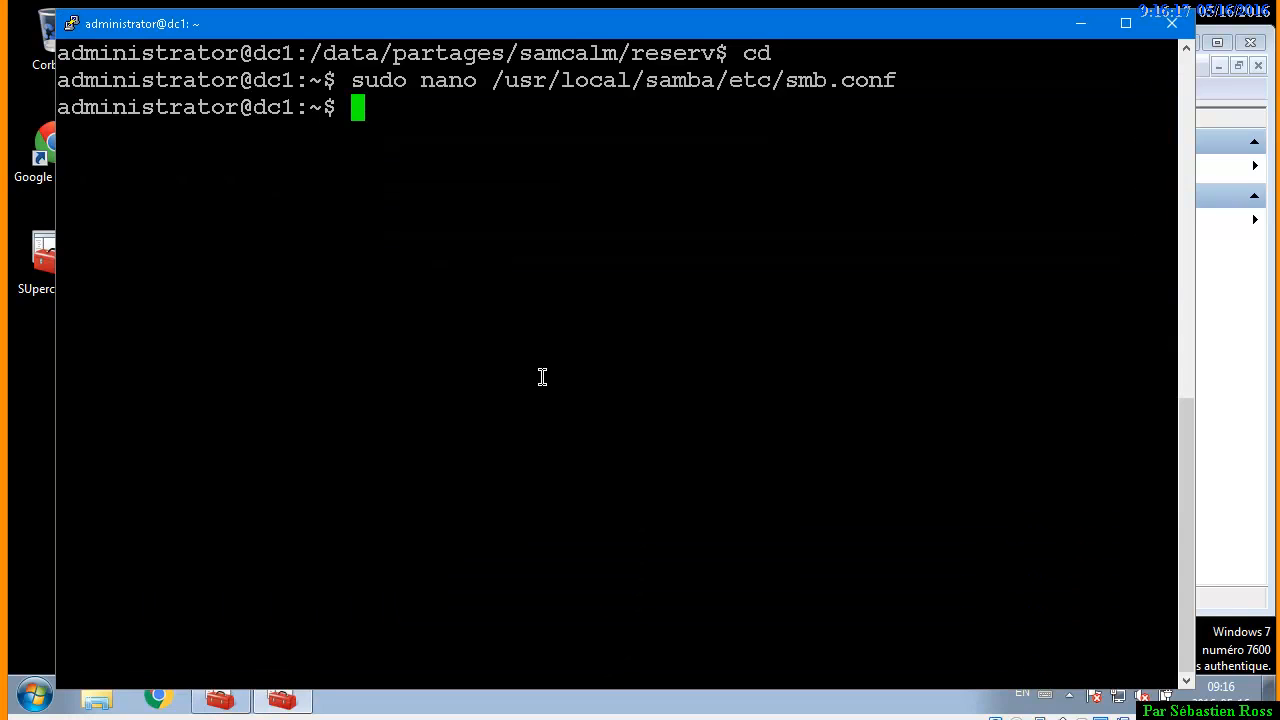
key("Up")
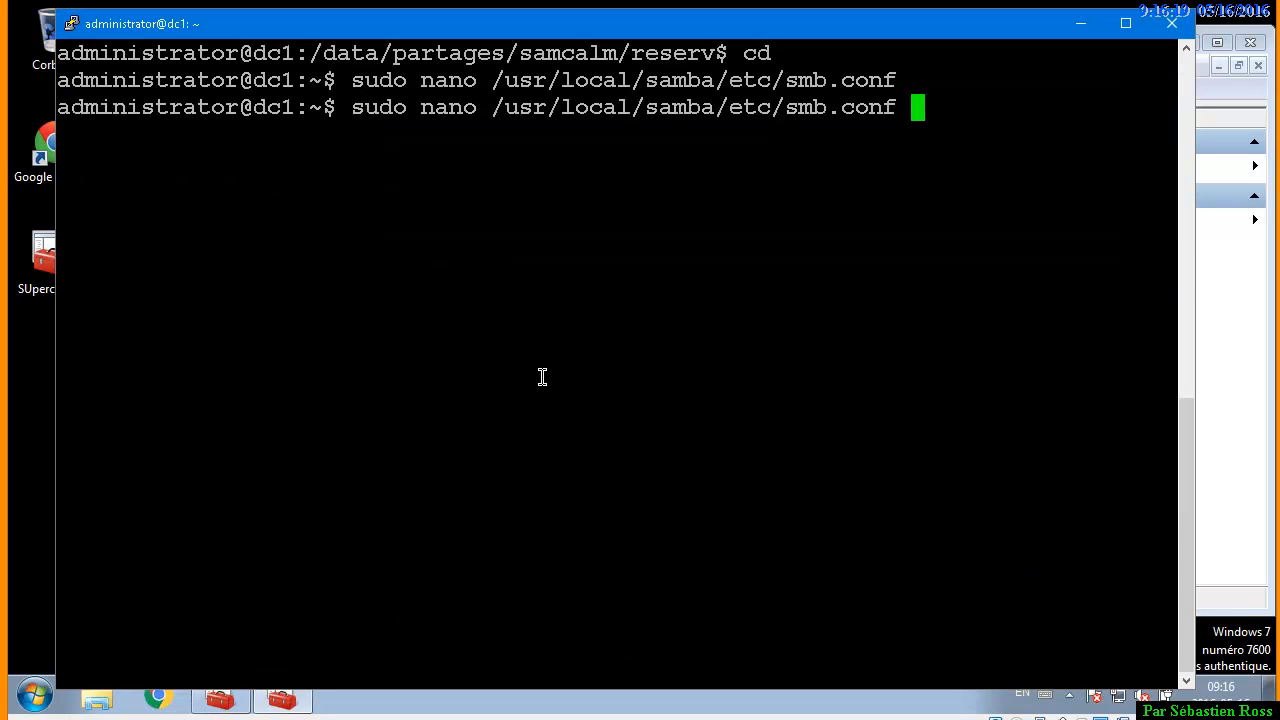
key("Return")
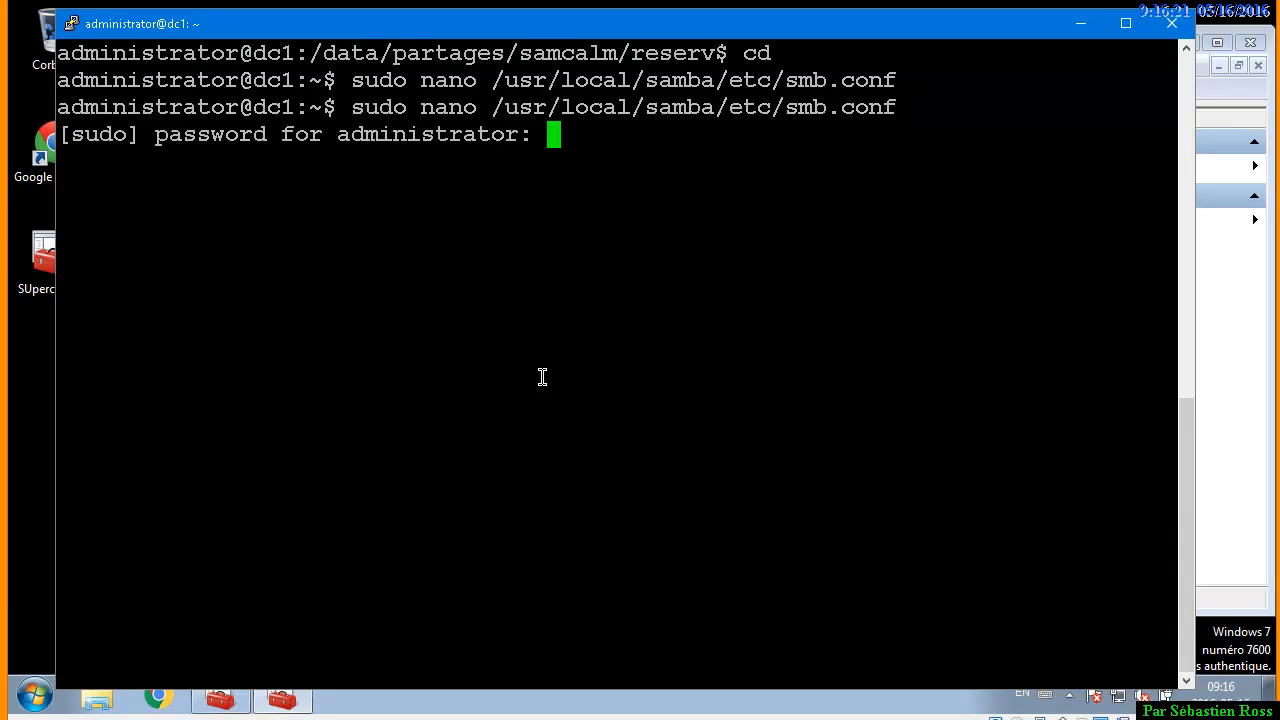
key("Return")
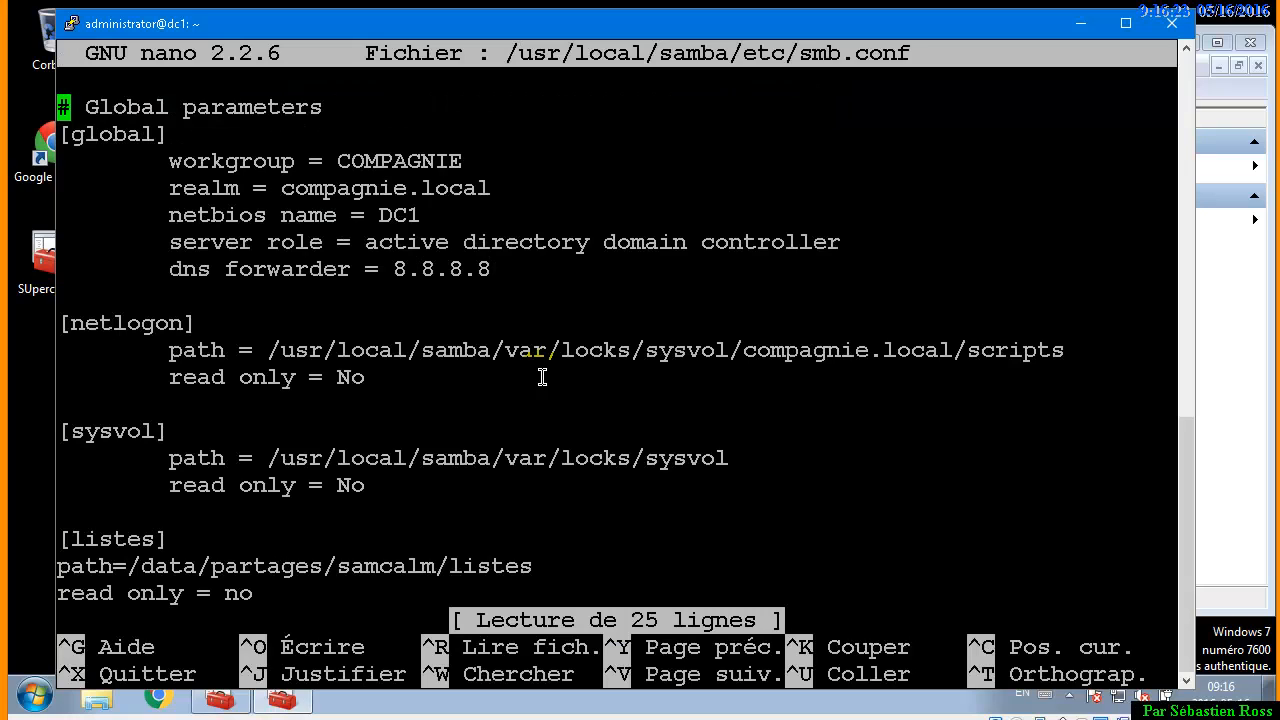
Examine the share definitions in smb.conf and highlight the folder path in the [reservations] section
key("Down")
key("Down")
key("Down")
key("Down")
key("Down")
key("Down")
key("Down")
key("Down")
key("Down")
key("Down")
key("Down")
key("Down")
key("Down")
key("Down")
key("Down")
key("Down")
key("Down")
key("Down")
key("Down")
key("Down")
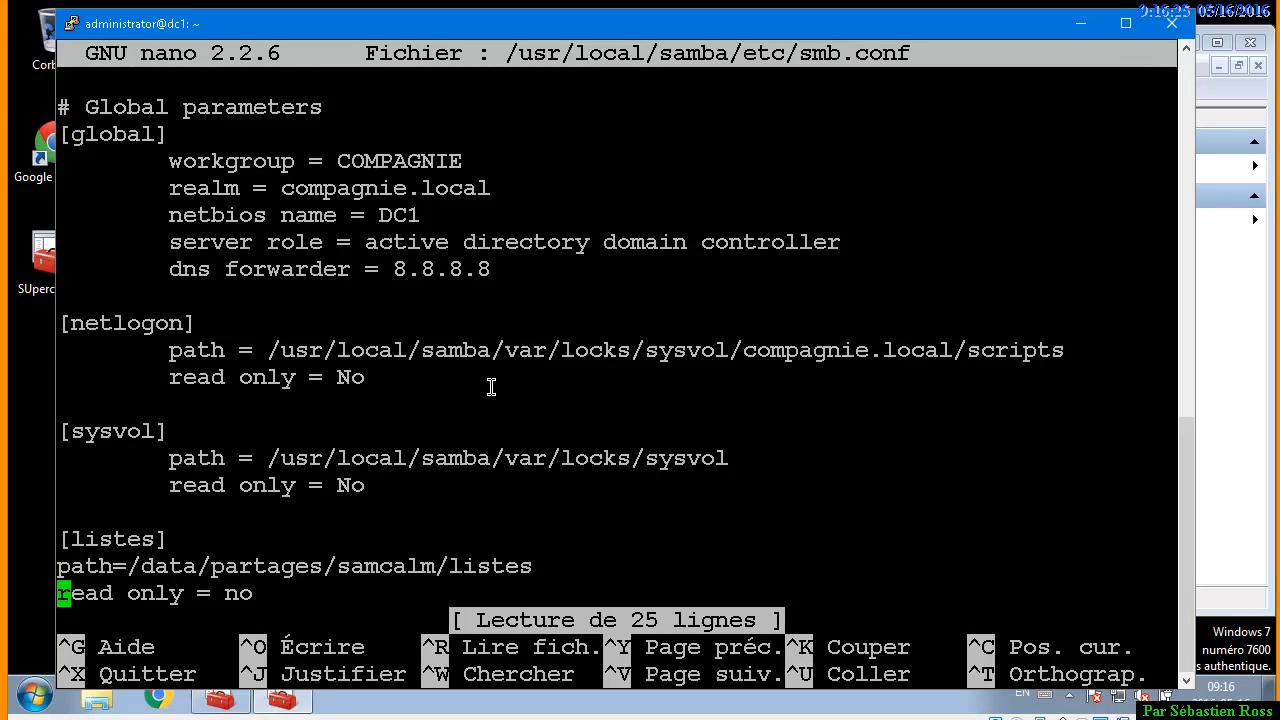
key("Up")
key("Up")
key("Up")
key("Up")
key("Right")
key("Right")
key("Right")
key("Right")
key("Right")
key("Right")
key("Right")
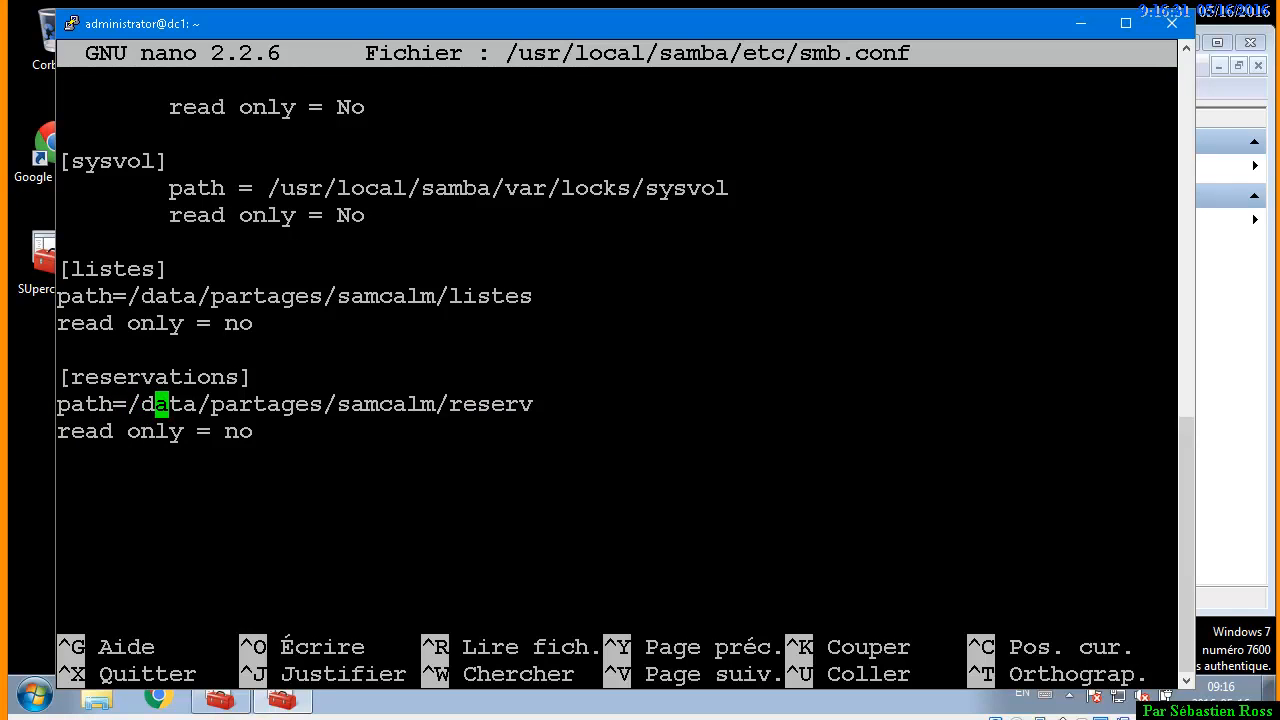
left_click_drag(137, 404, 595, 398)
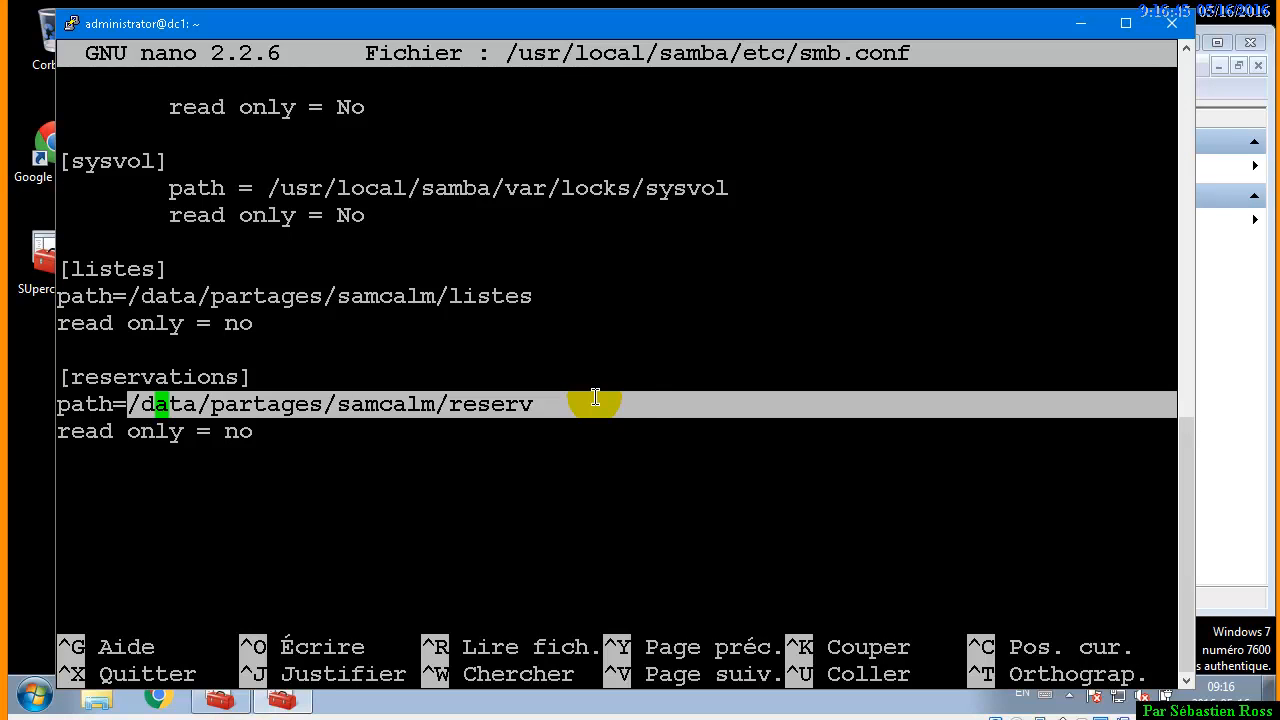
Return to the reservations share's properties in SUperconsoile and display its share permissions
left_click(1076, 23)
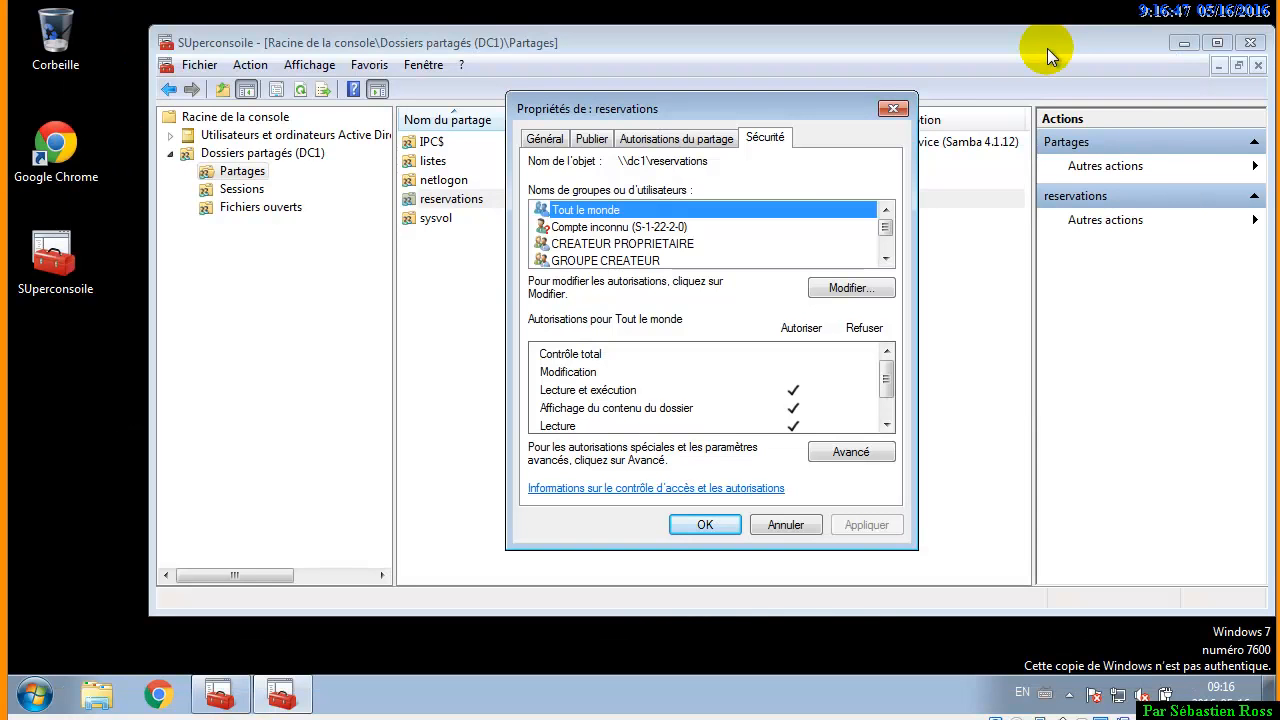
left_click(668, 139)
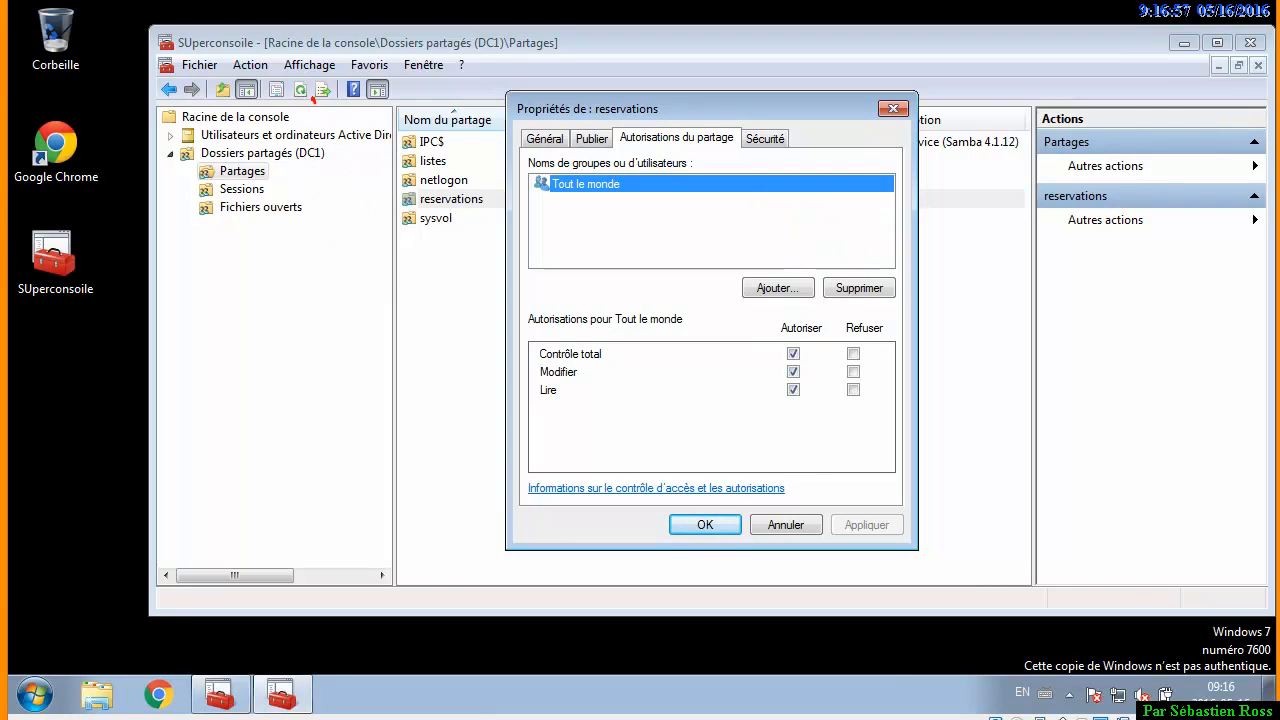
left_click_drag(313, 99, 454, 298)
left_click_drag(1075, 62, 792, 287)
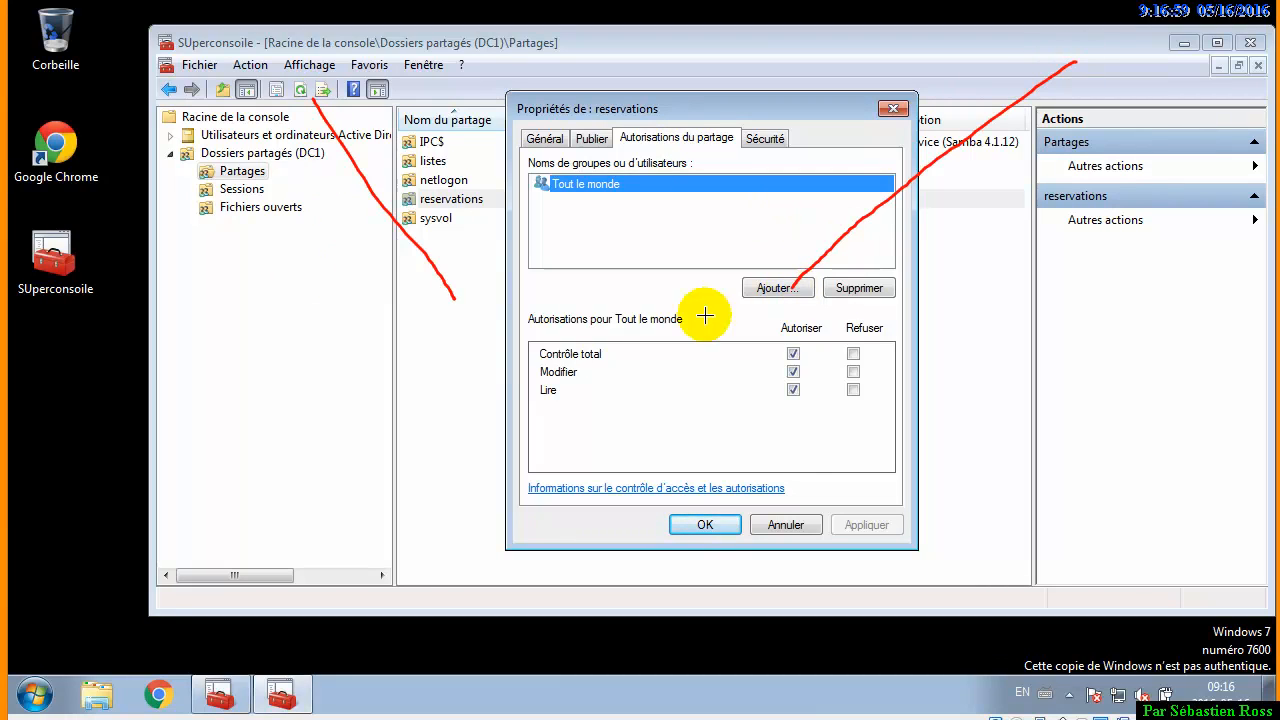
left_click_drag(469, 323, 470, 530)
left_click_drag(786, 292, 790, 505)
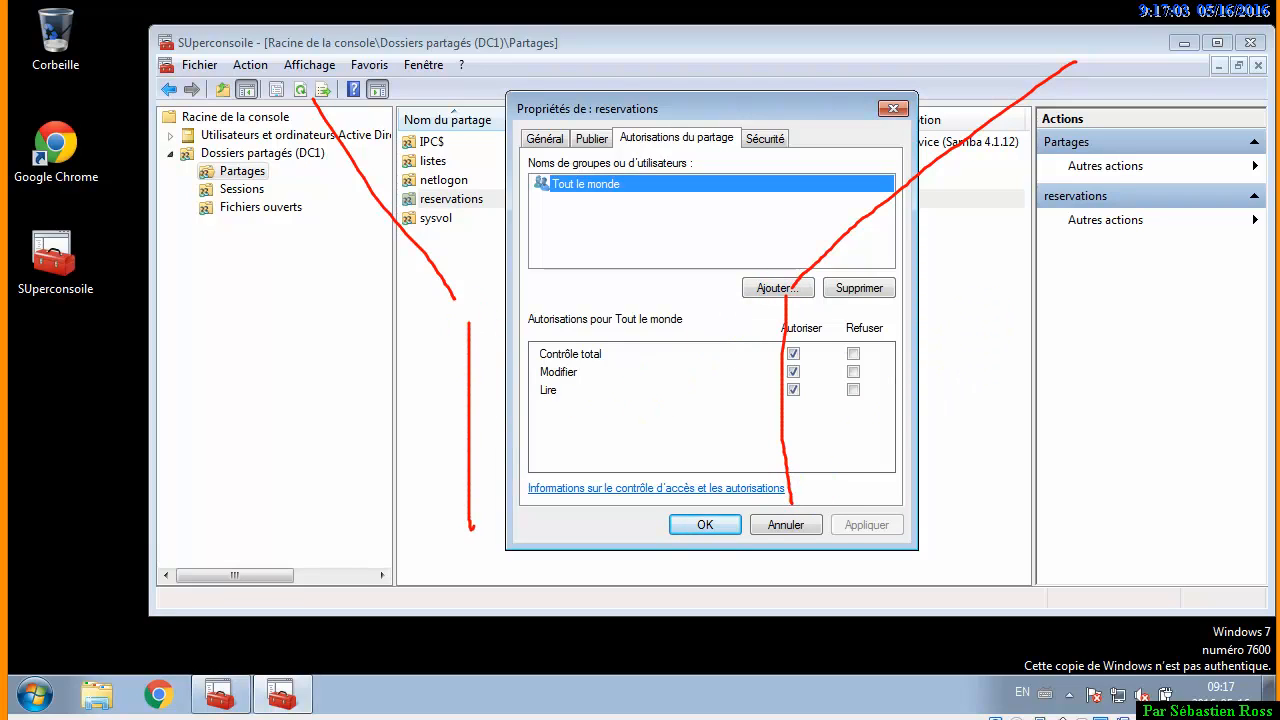
mouse_move(294, 92)
left_mouse_down()
mouse_move(450, 250)
mouse_move(469, 541)
mouse_move(383, 197)
mouse_move(1171, 63)
mouse_move(880, 217)
mouse_move(783, 429)
mouse_move(790, 510)
left_mouse_up()
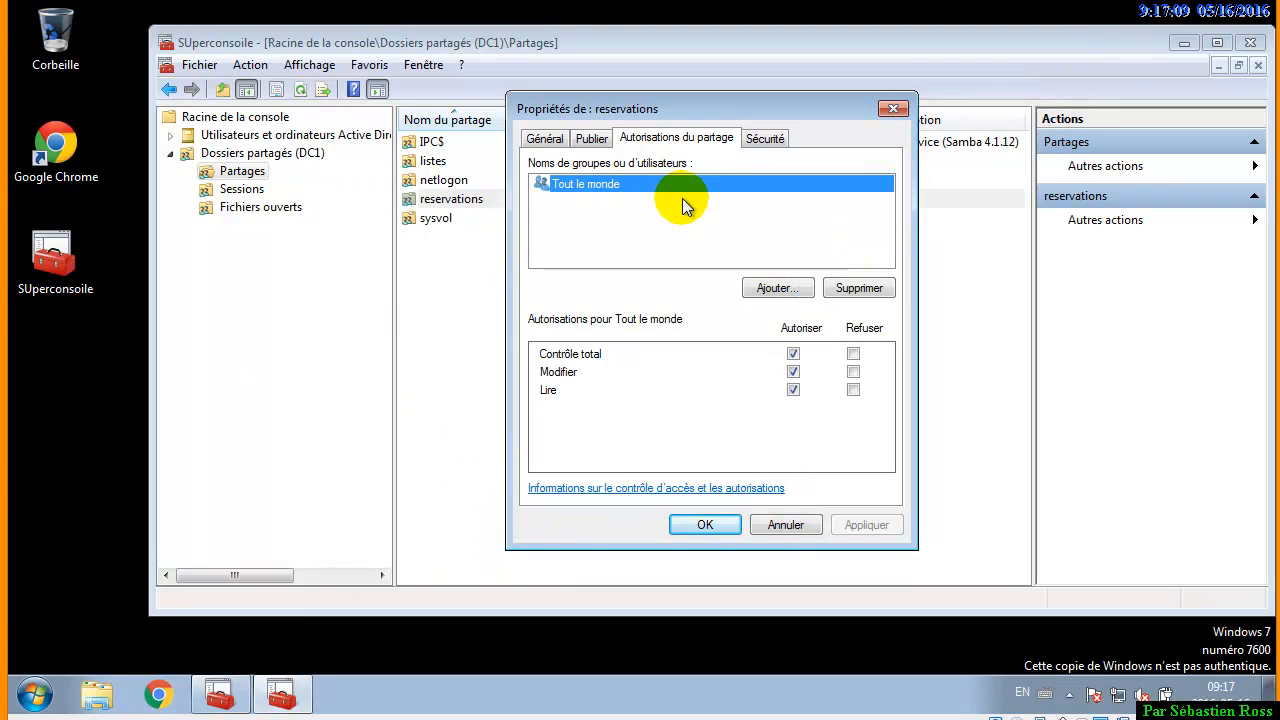
Withdraw Contrôle total from Tout le monde in the share permissions and remove that group from the security permissions
left_click(793, 355)
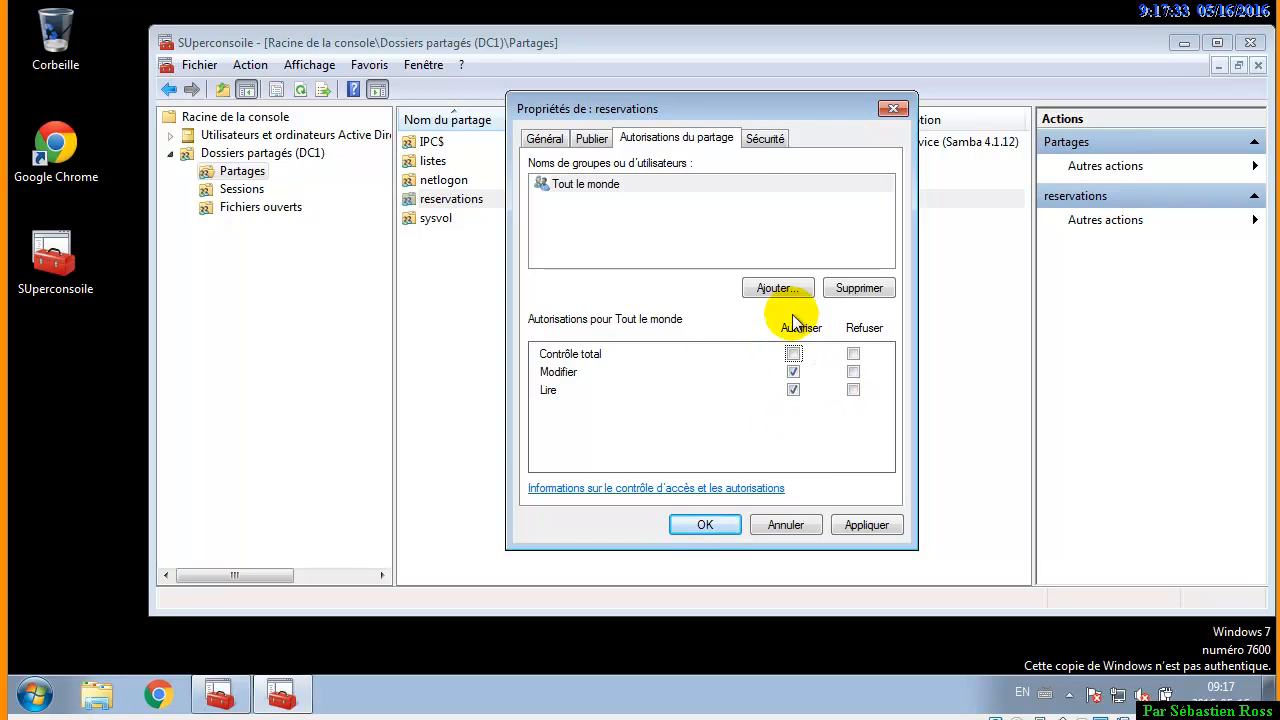
left_click(759, 139)
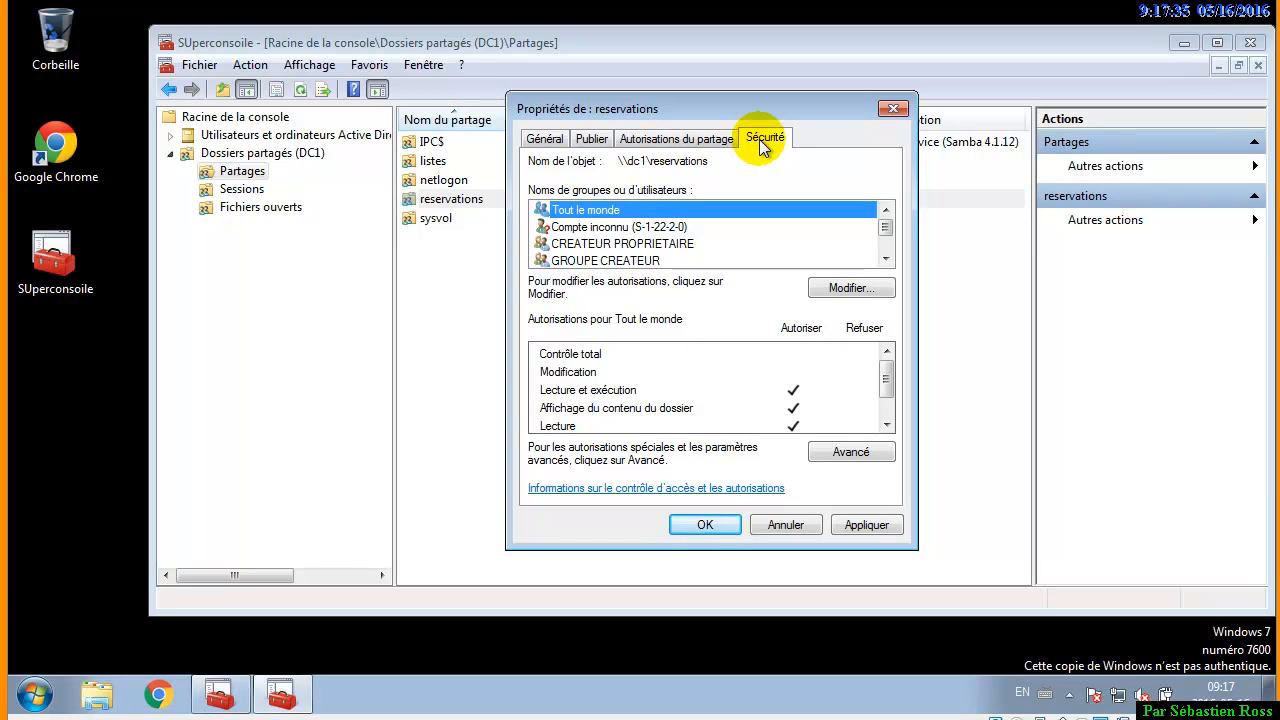
left_click(839, 288)
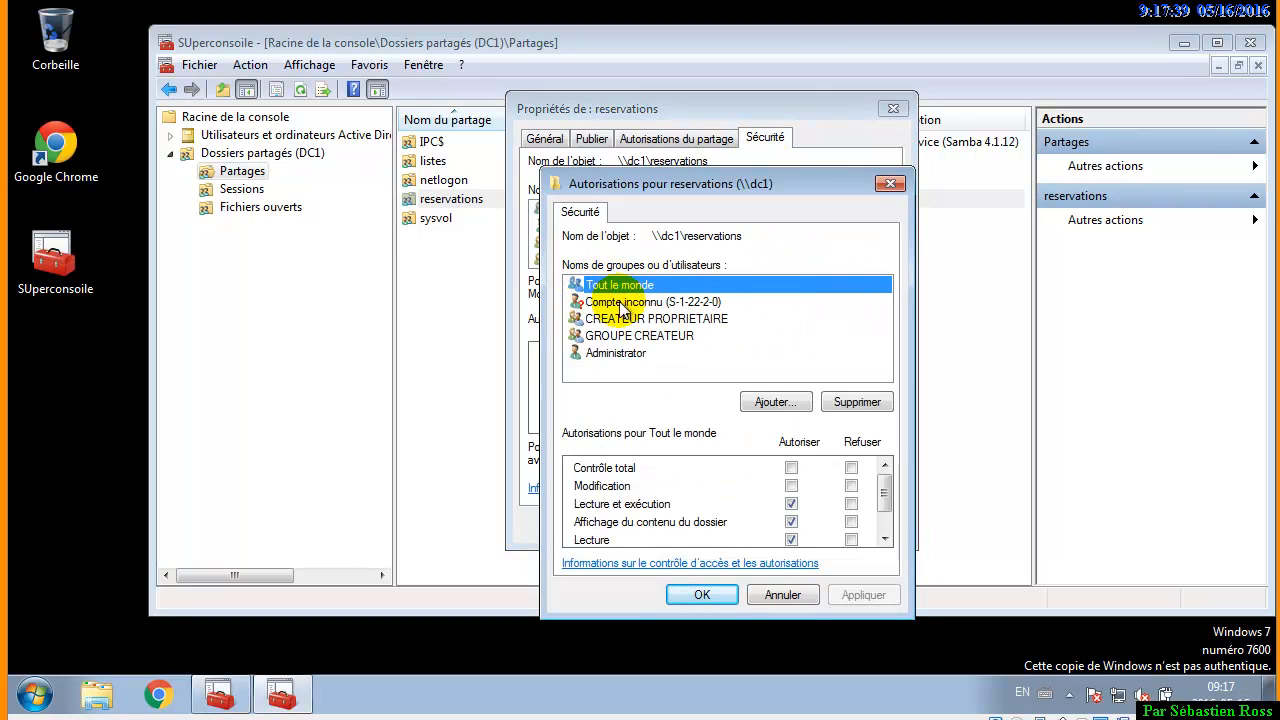
left_click(862, 402)
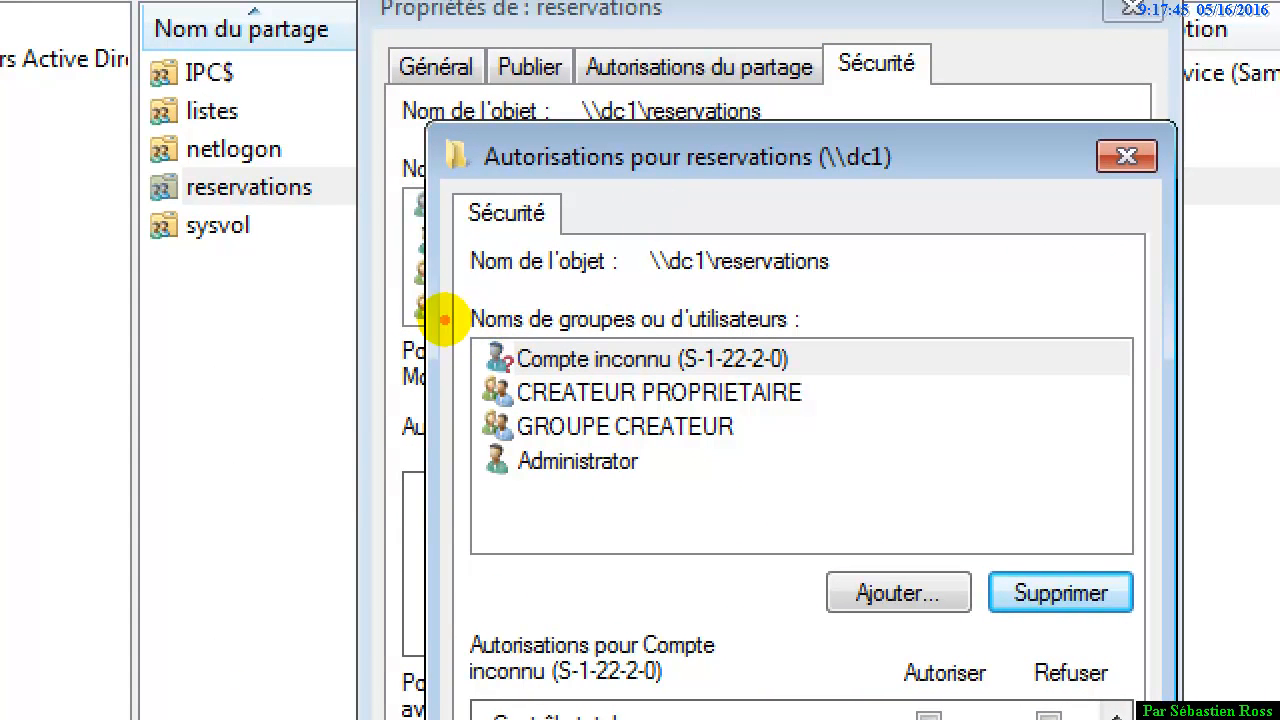
mouse_move(437, 320)
left_mouse_down()
mouse_move(835, 380)
mouse_move(845, 477)
left_mouse_up()
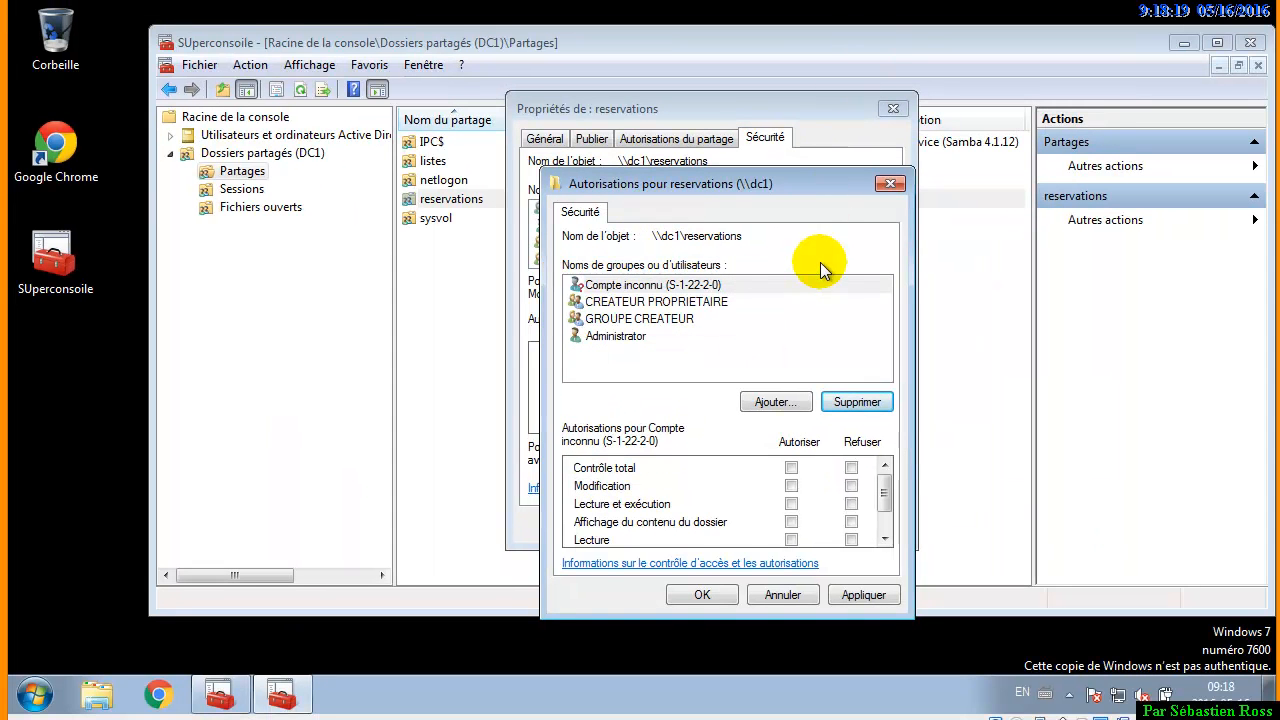
Add the DL_dc1_reserv_modif group to the reservations share's security permissions by searching for dl and picking it from the matching names
left_click(785, 401)
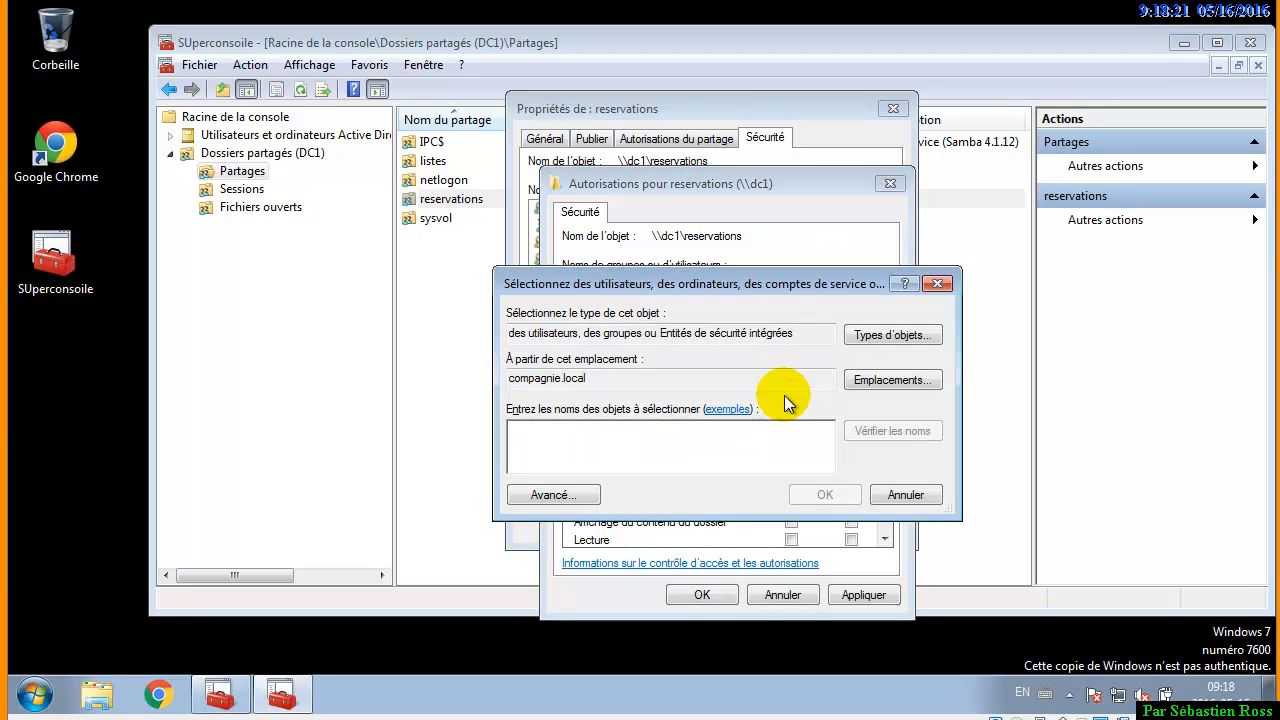
key("Return")
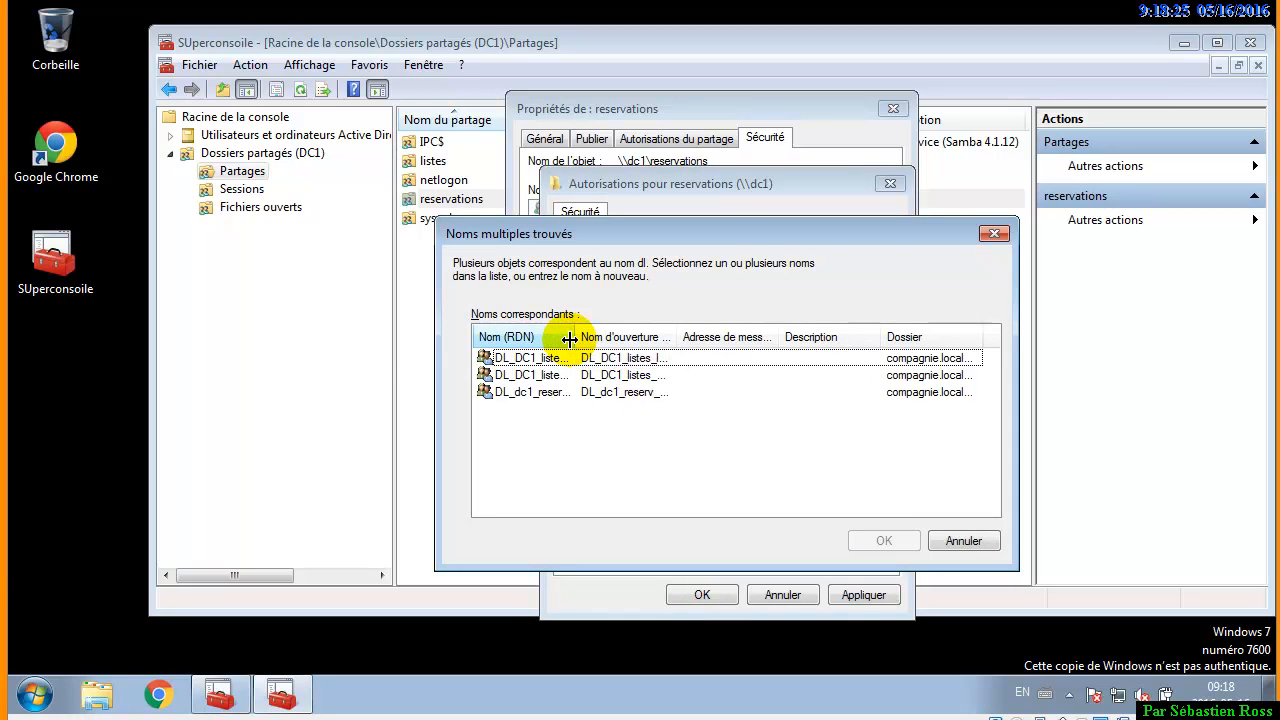
left_click_drag(577, 337, 657, 347)
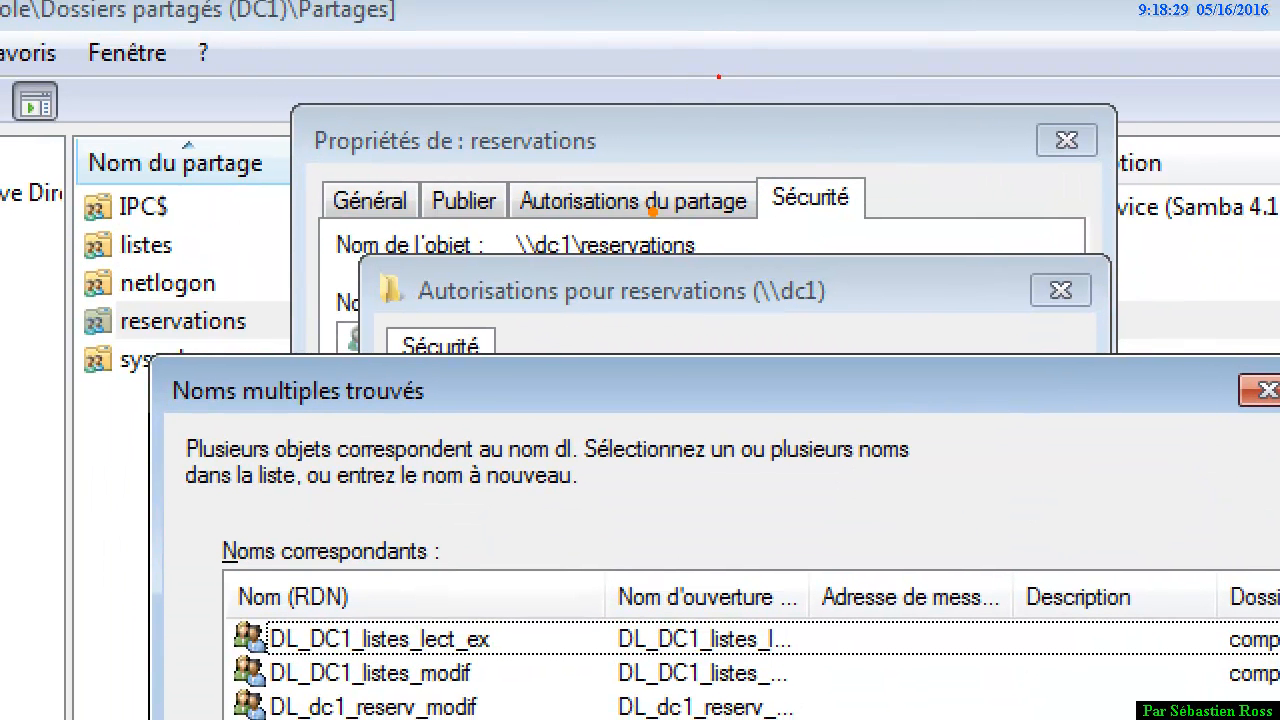
left_click_drag(434, 105, 641, 188)
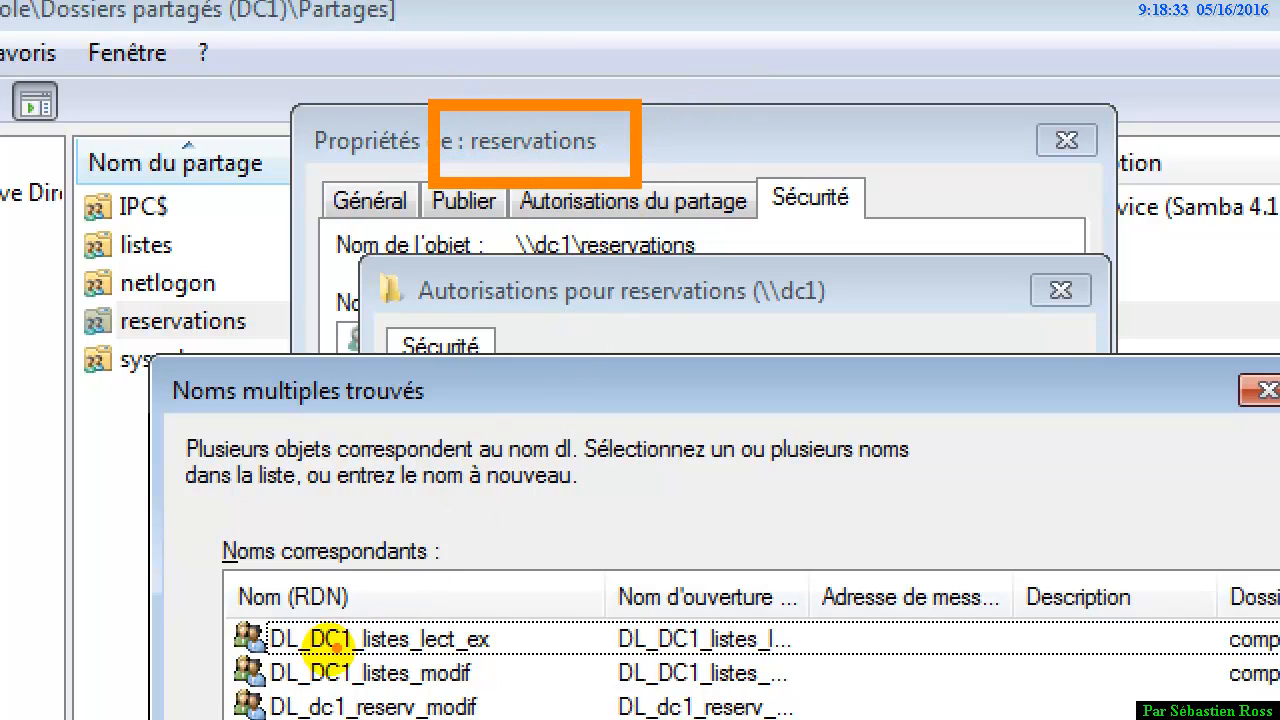
mouse_move(208, 684)
left_mouse_down()
mouse_move(342, 707)
mouse_move(878, 719)
left_mouse_up()
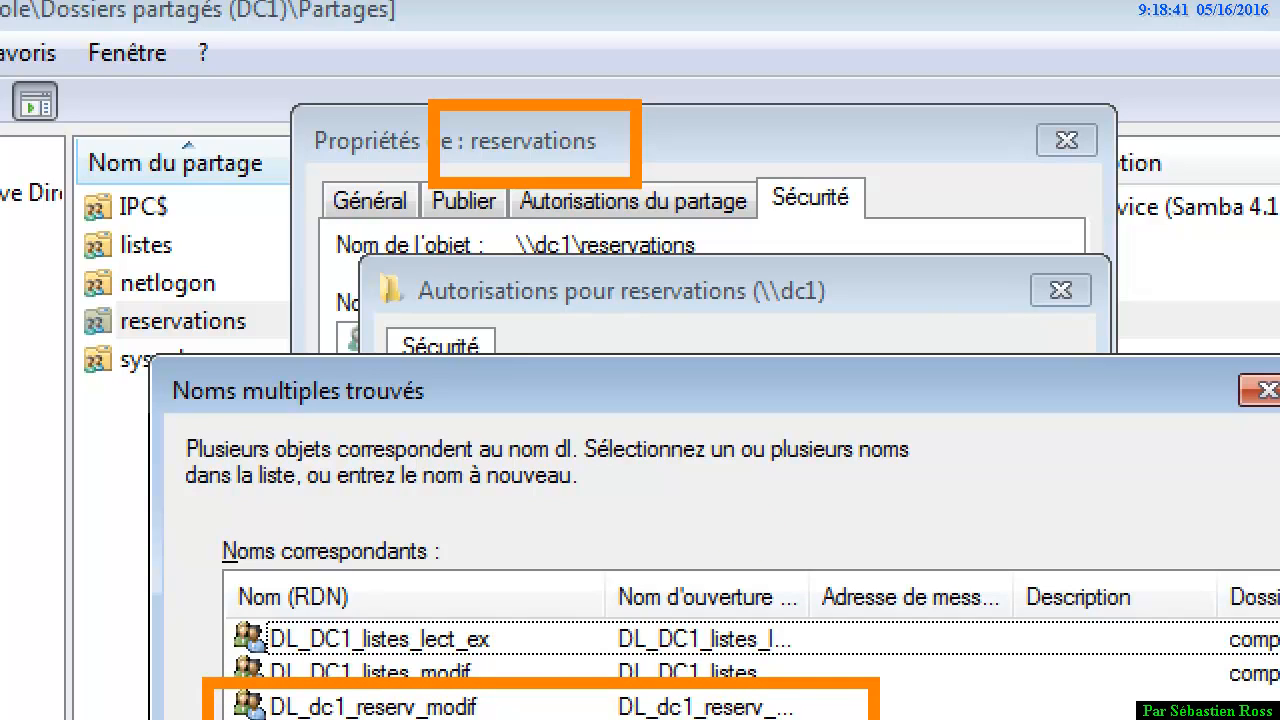
key("Escape")
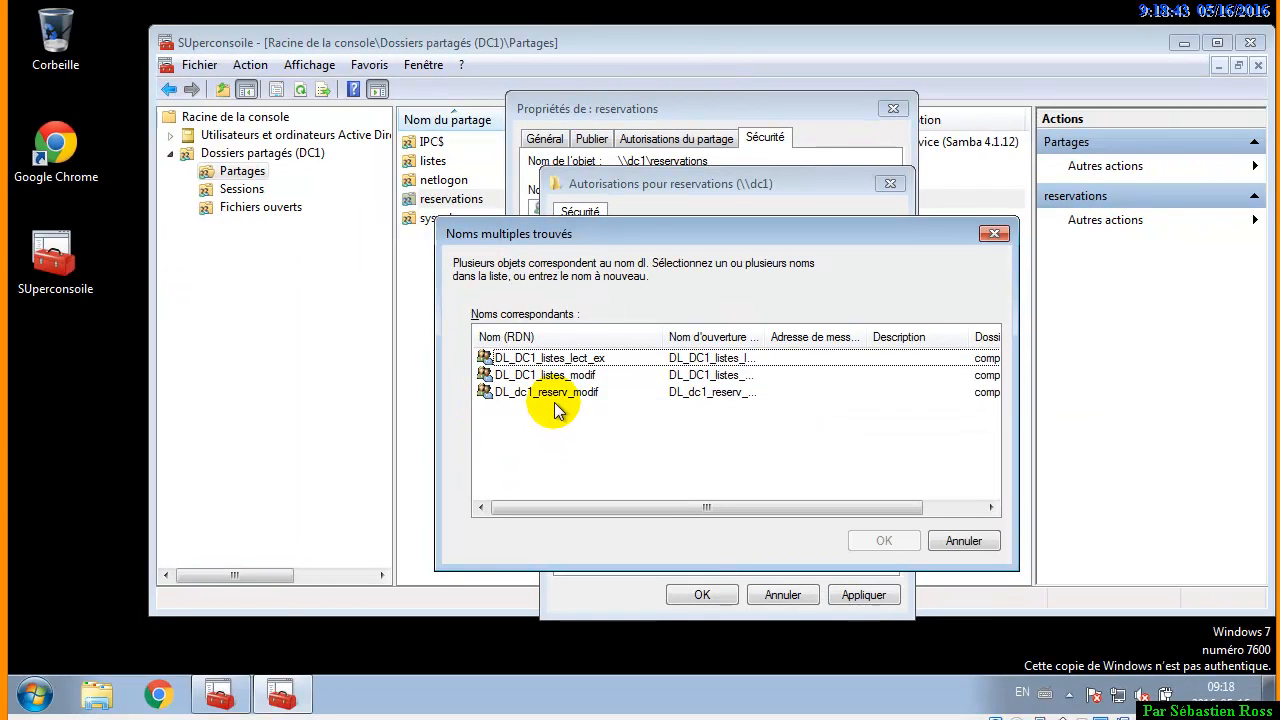
left_click(554, 393)
left_click(884, 540)
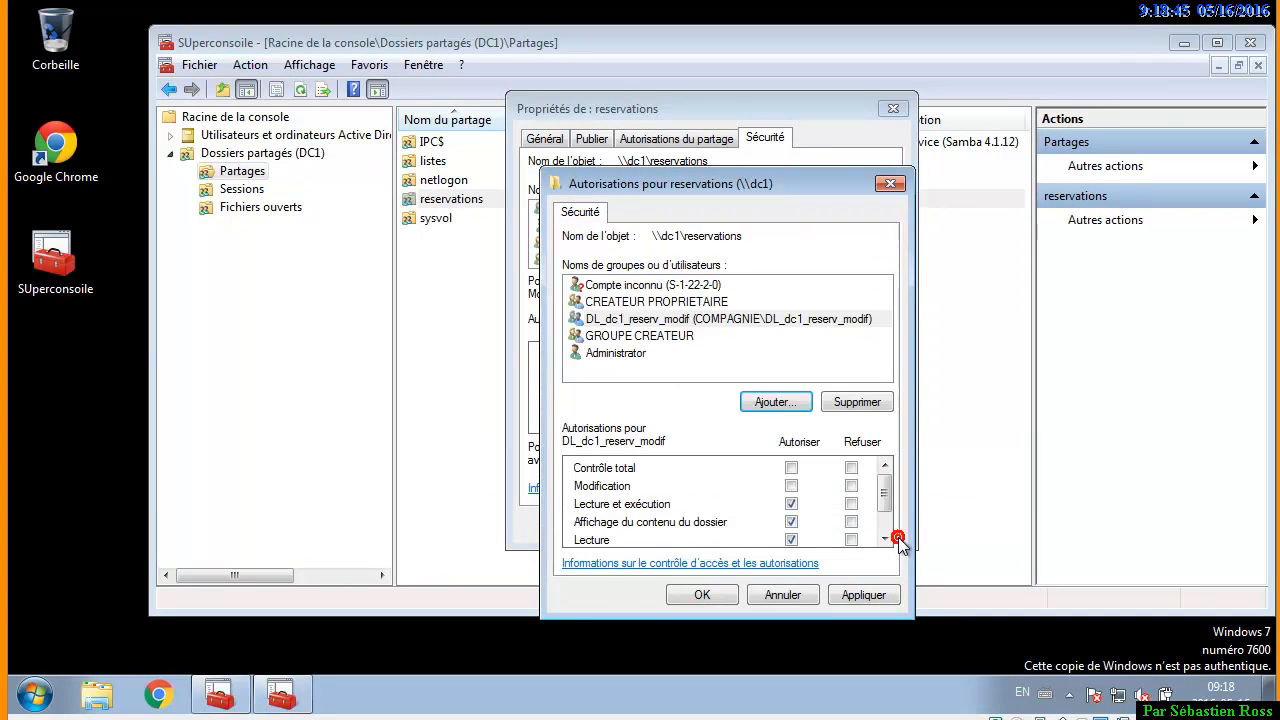
Allow Modification for DL_dc1_reserv_modif, apply it while accepting the removal of inherited permissions, and close the reservations properties
left_click(683, 320)
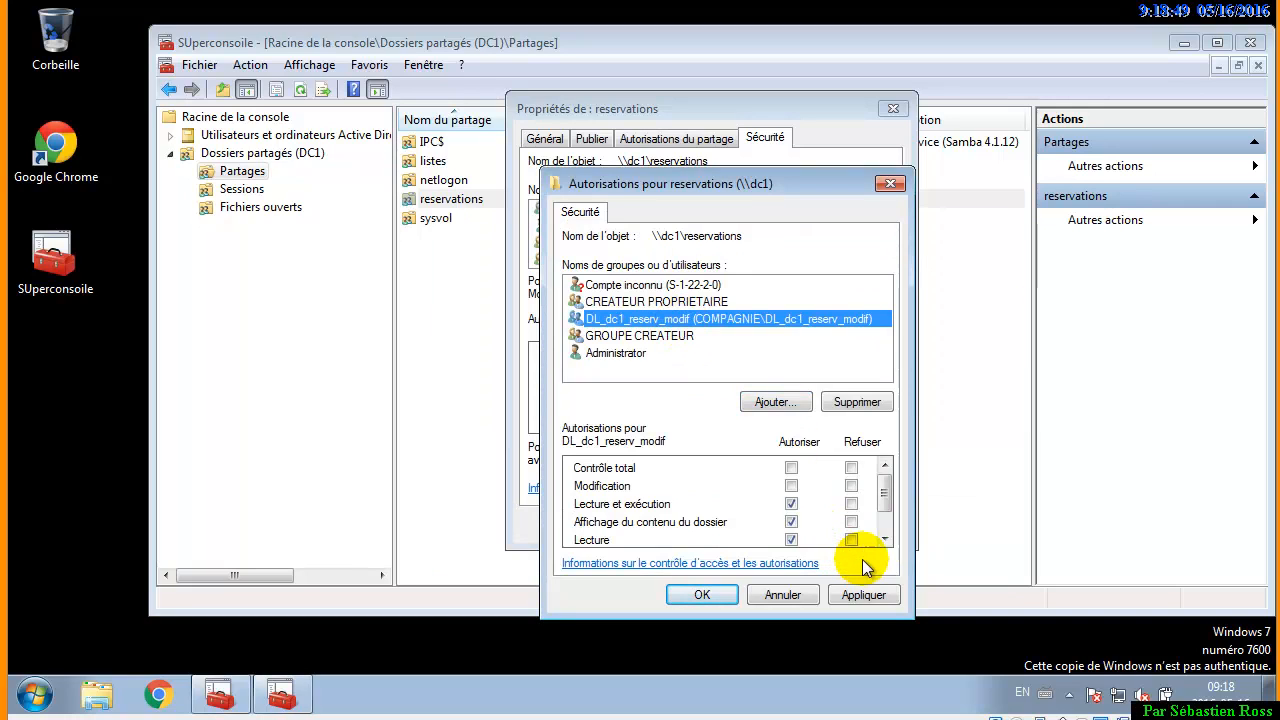
left_click(885, 539)
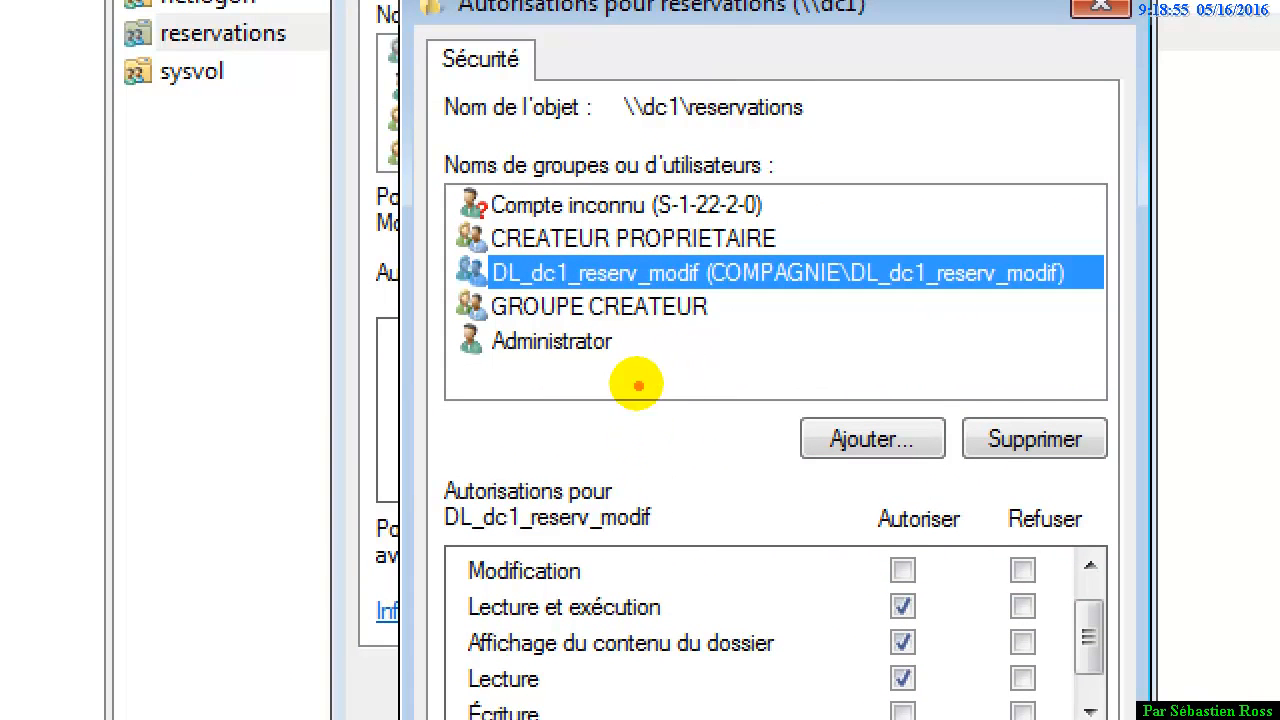
mouse_move(468, 249)
left_mouse_down()
mouse_move(857, 315)
mouse_move(563, 420)
mouse_move(429, 551)
mouse_move(460, 570)
mouse_move(457, 545)
mouse_move(450, 719)
left_mouse_up()
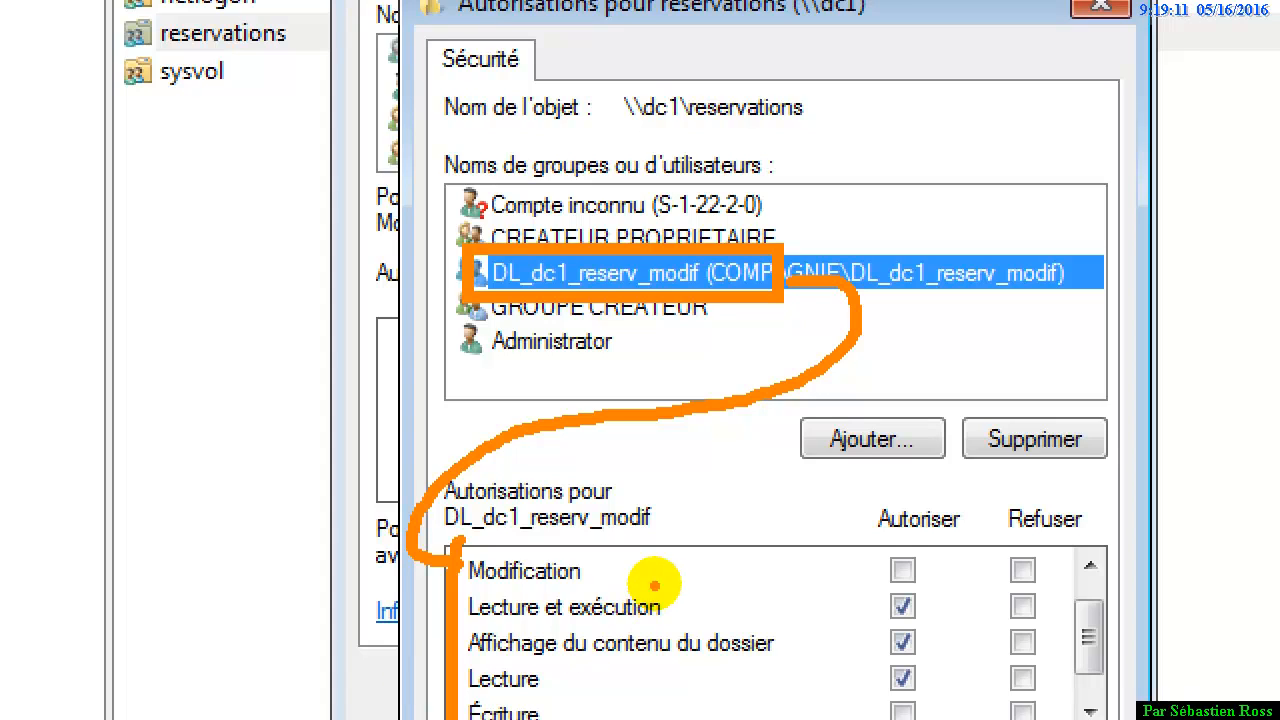
left_click(894, 569)
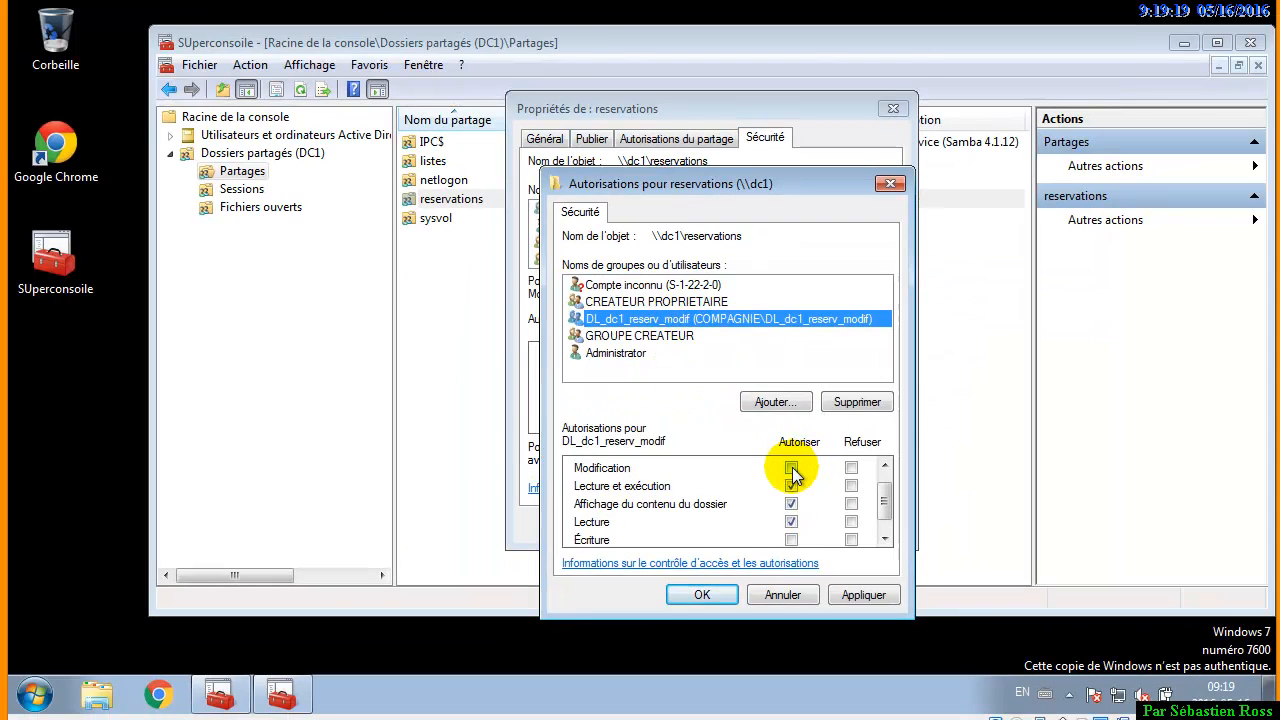
left_click(791, 468)
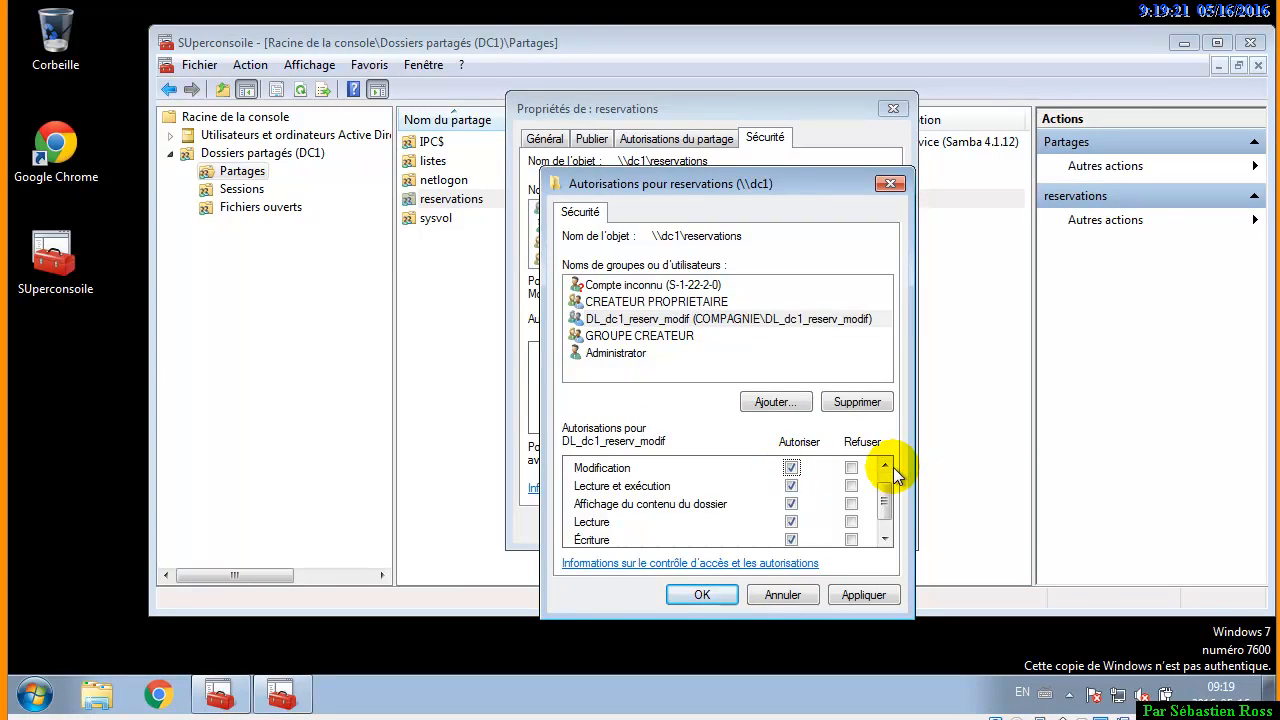
left_click(867, 596)
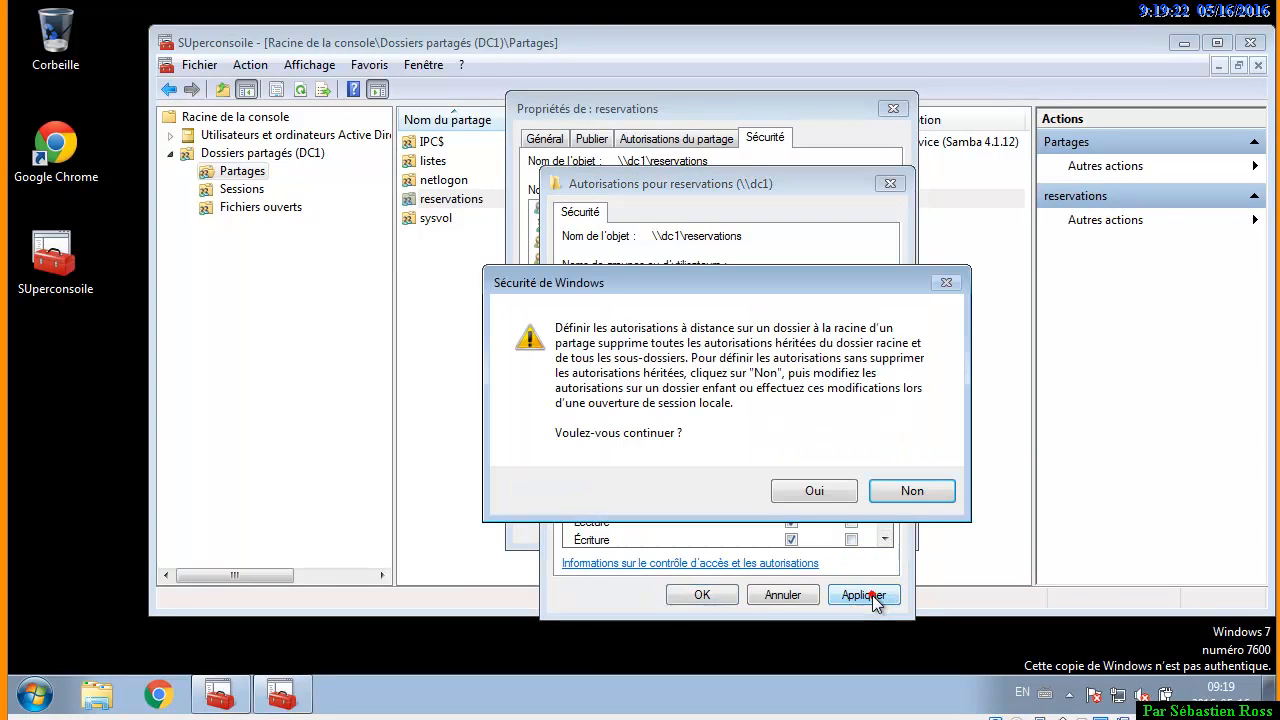
left_click(815, 494)
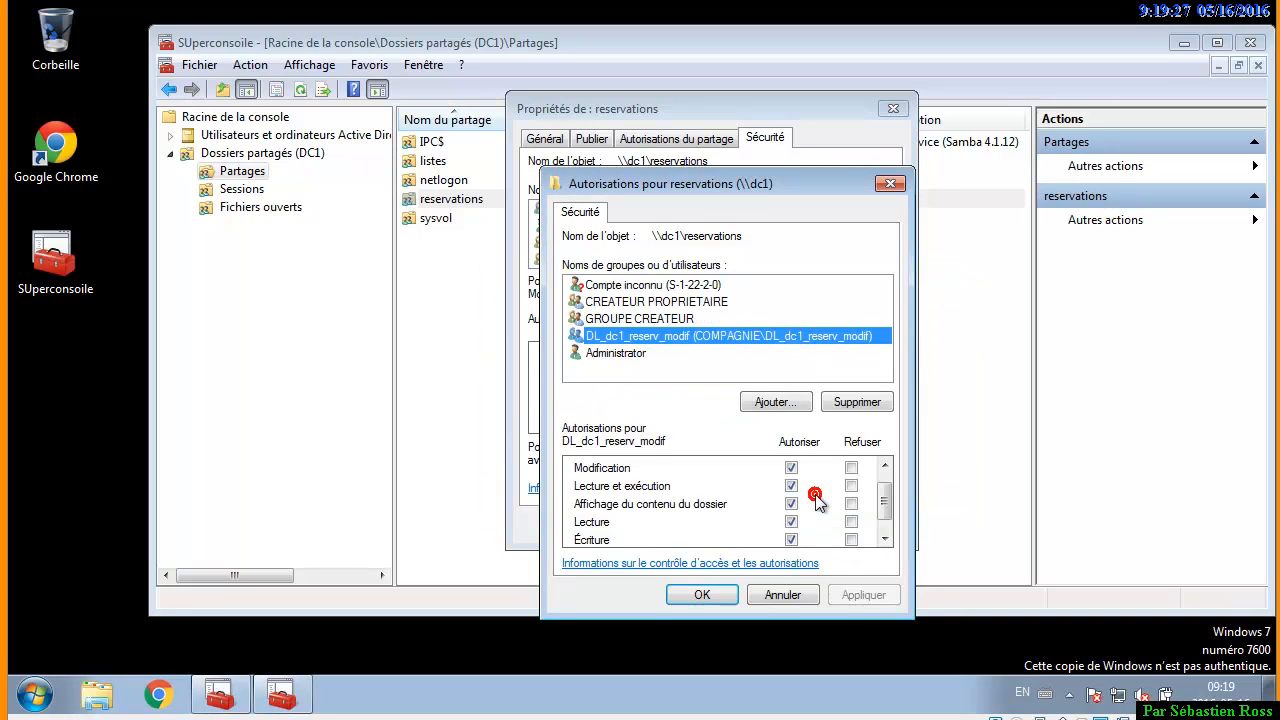
left_click(700, 597)
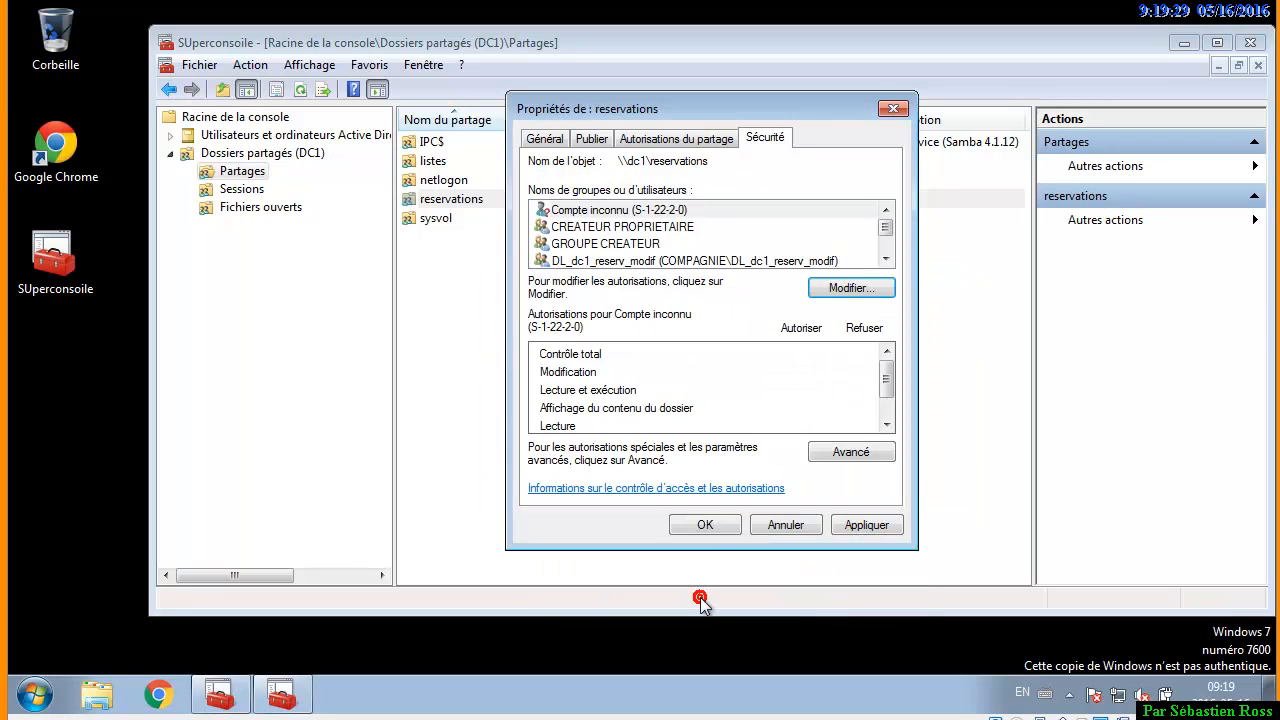
left_click(862, 525)
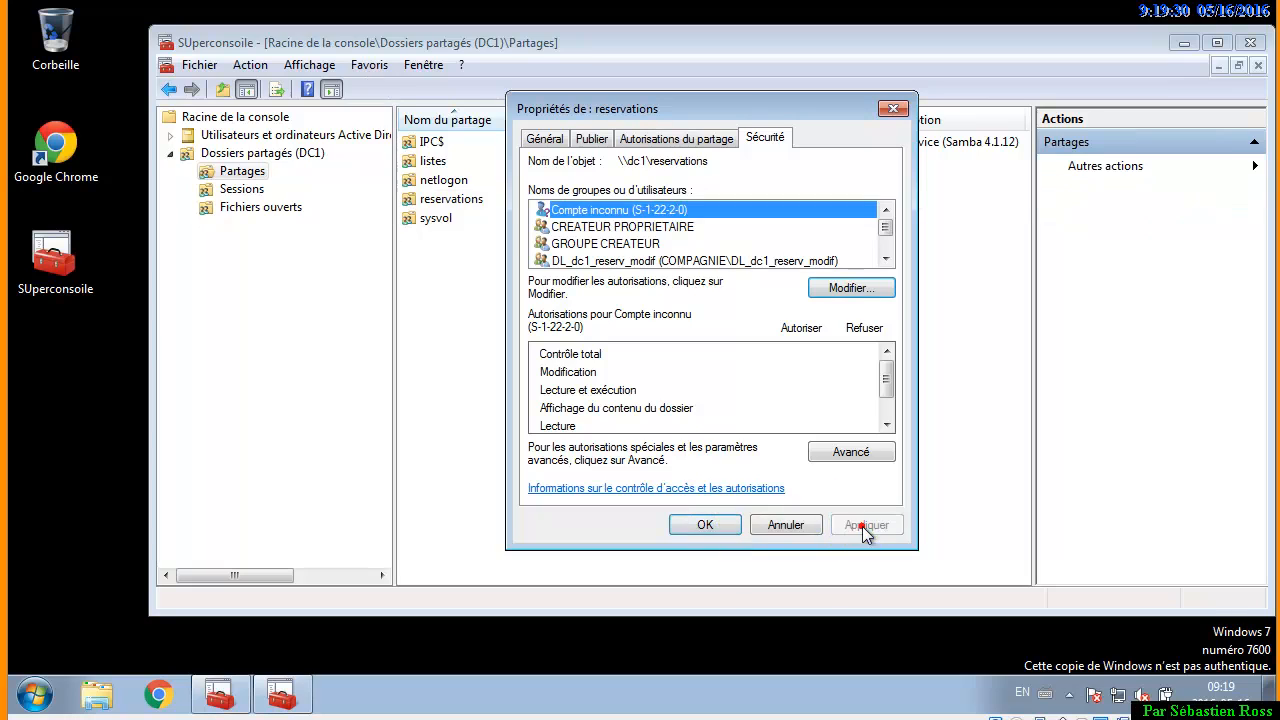
left_click(703, 527)
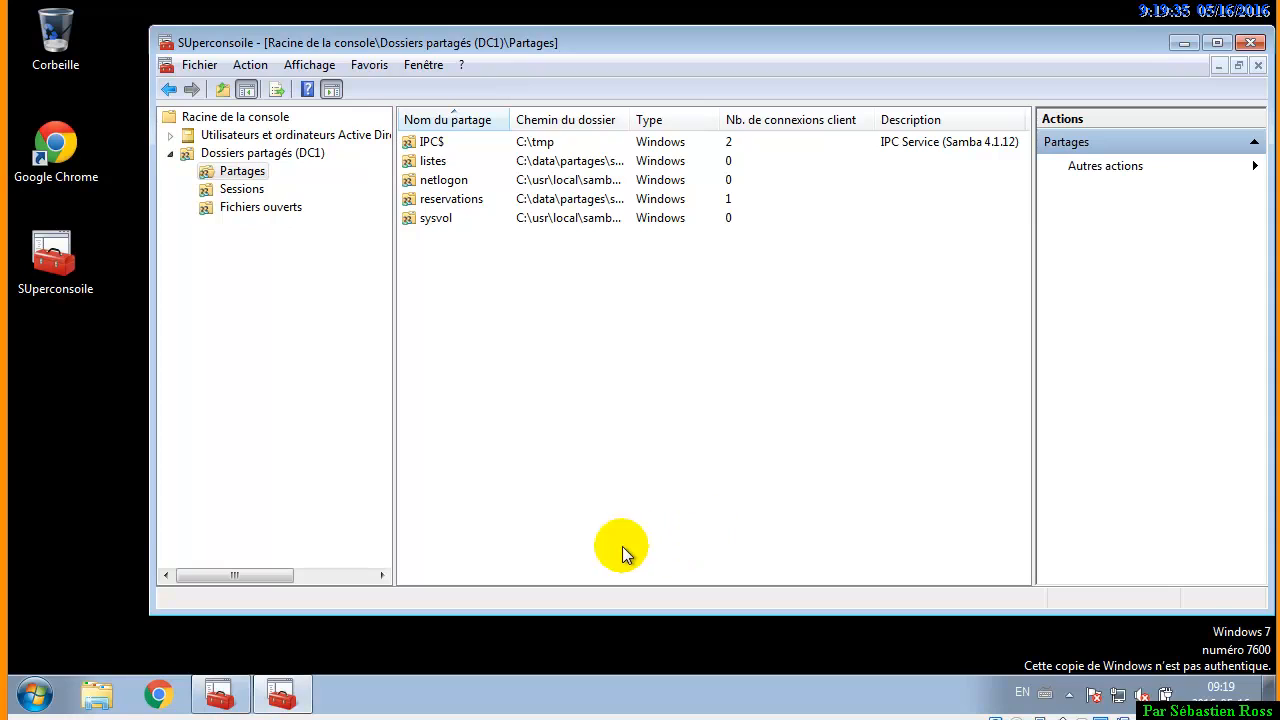
Switch users and try to log on to COMPAGNIE as another user with that account's user name and password
left_click(34, 695)
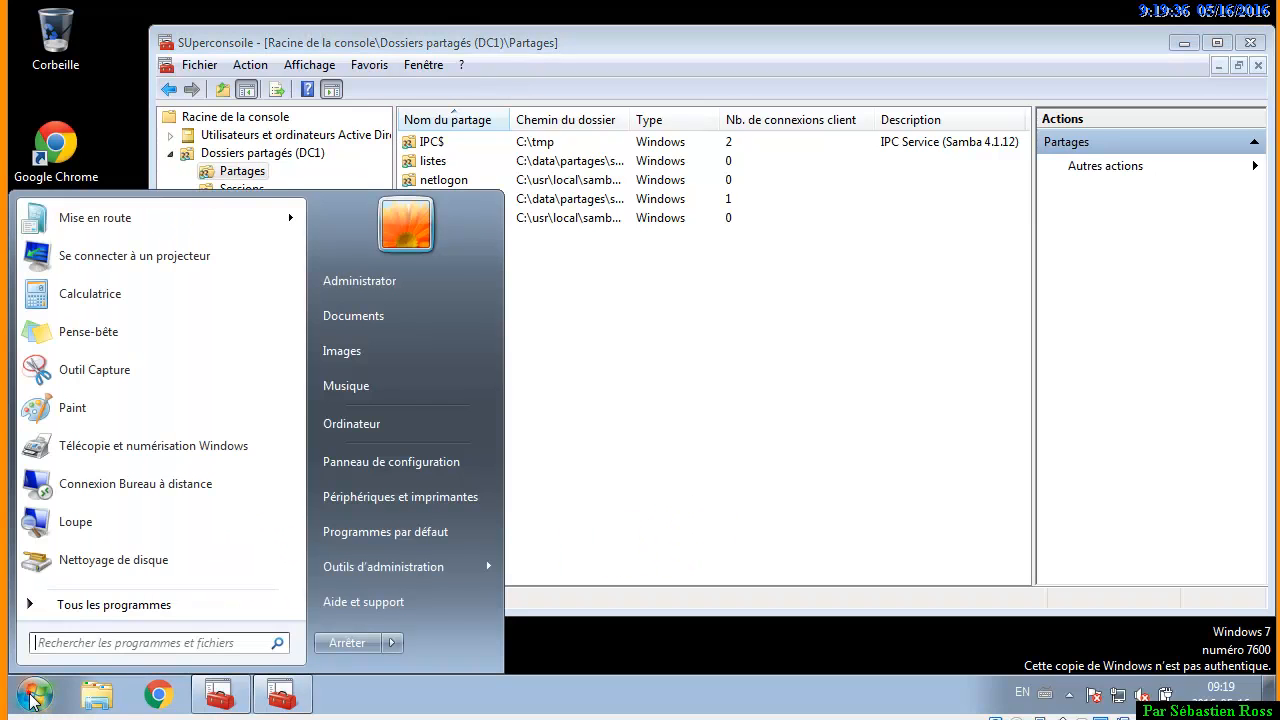
left_click(392, 645)
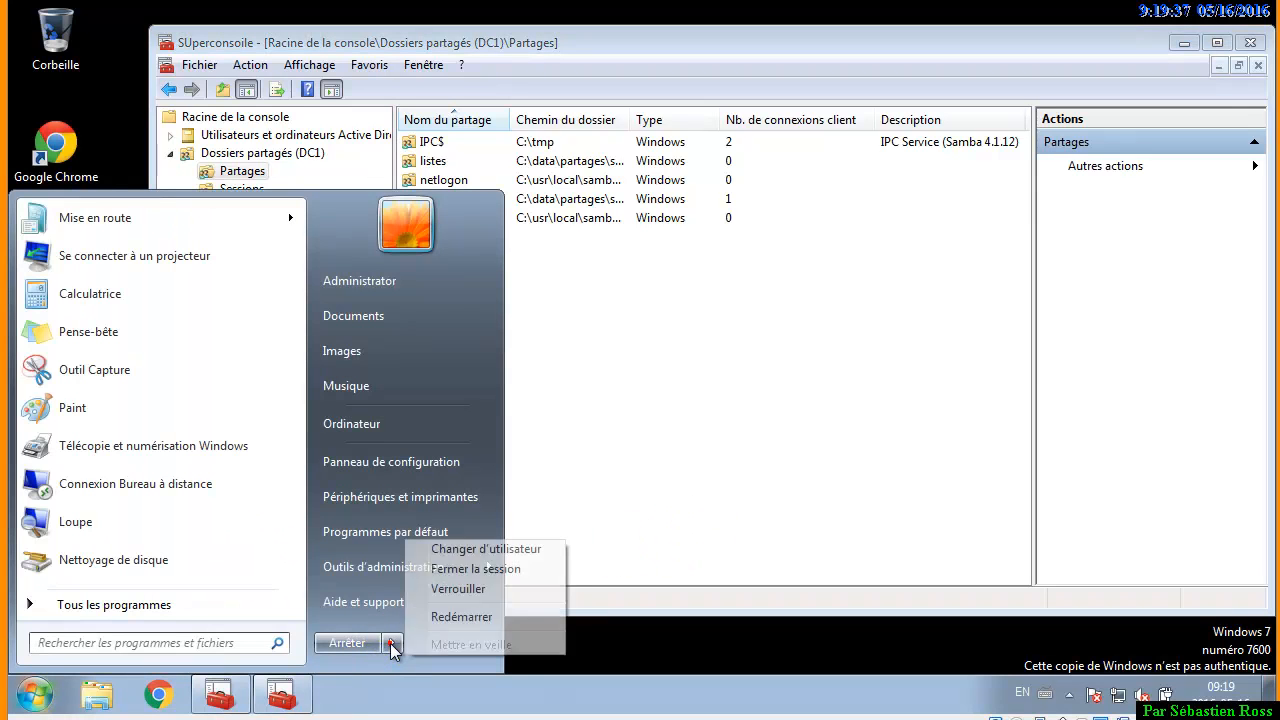
left_click(486, 548)
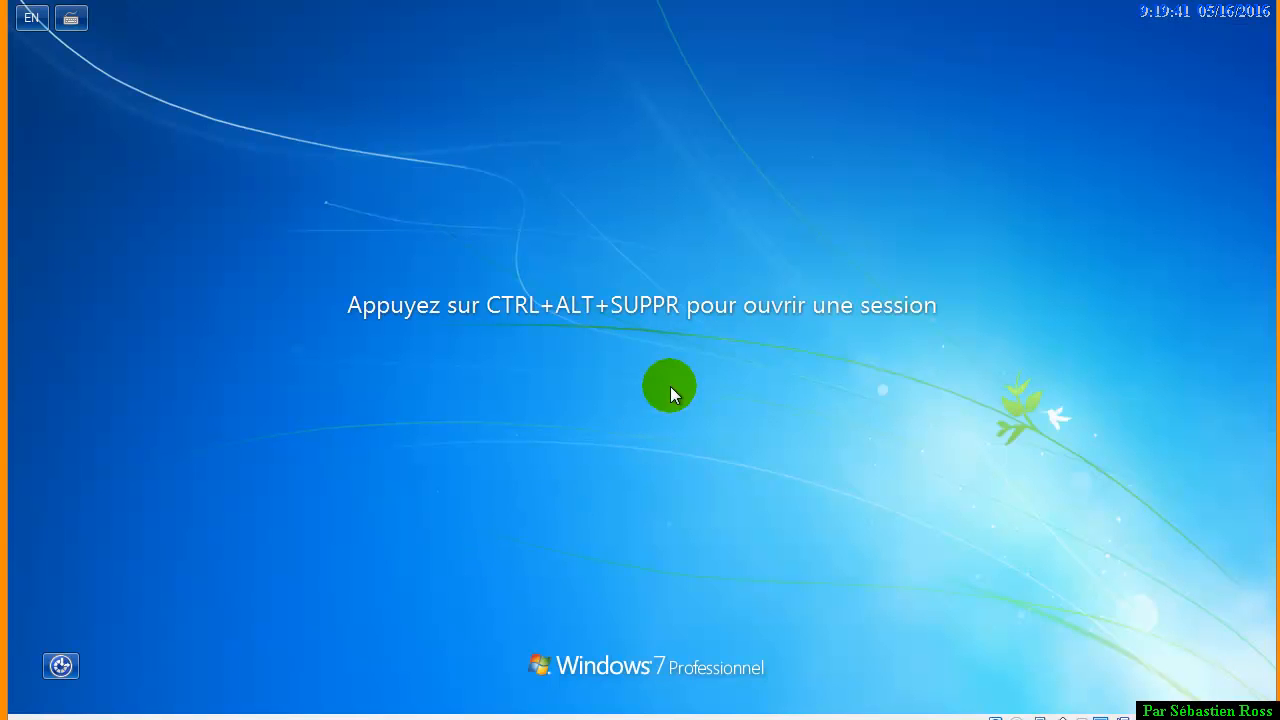
key("ctrl+alt+Delete")
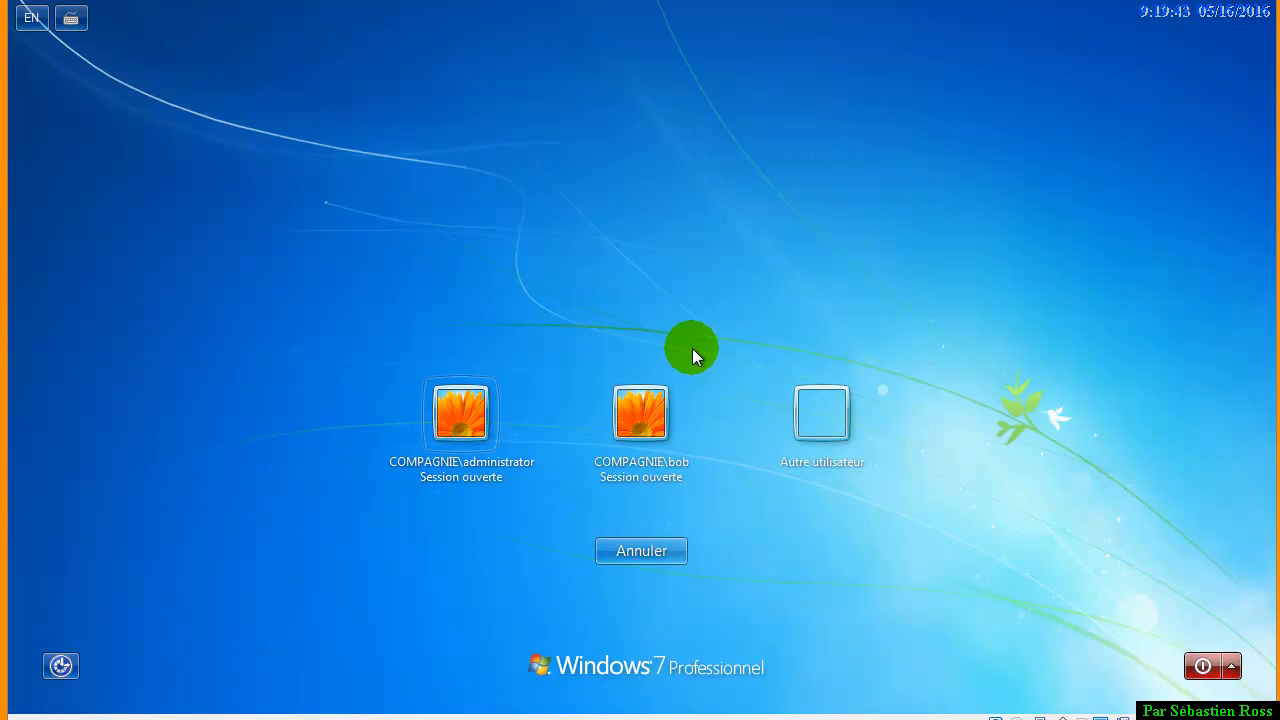
left_click(791, 397)
left_click(906, 392)
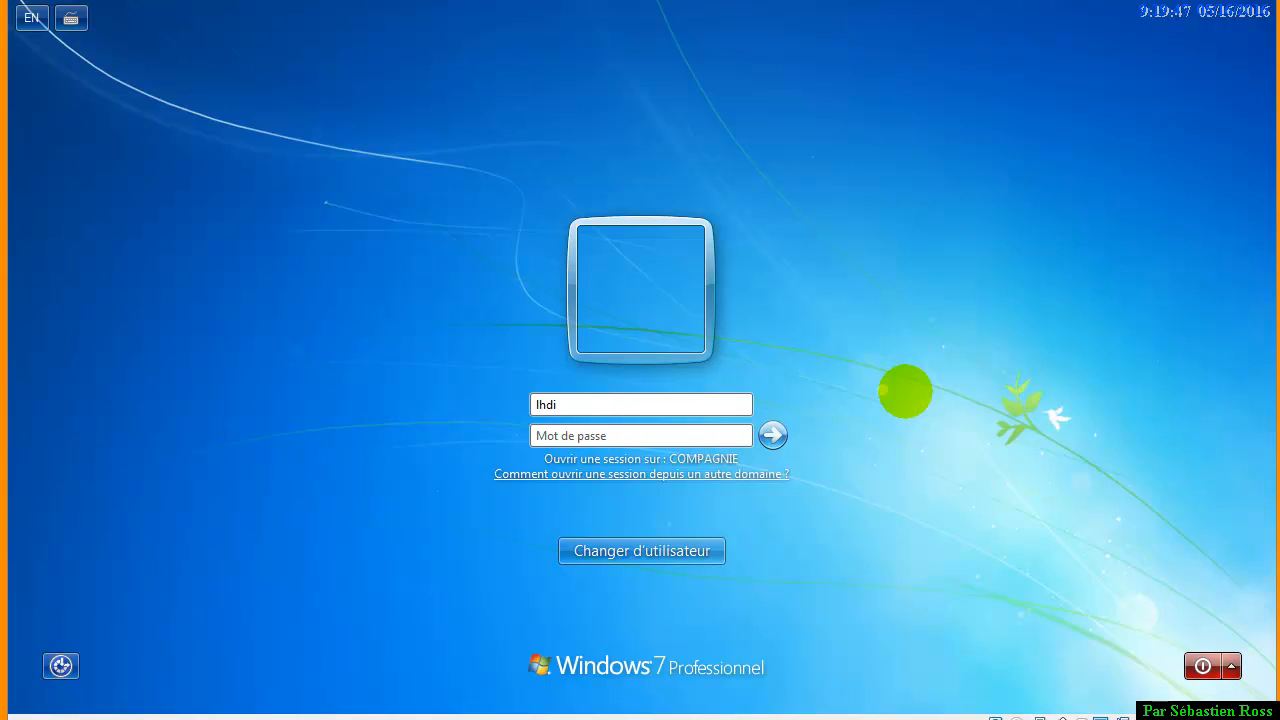
type("***")
key("Return")
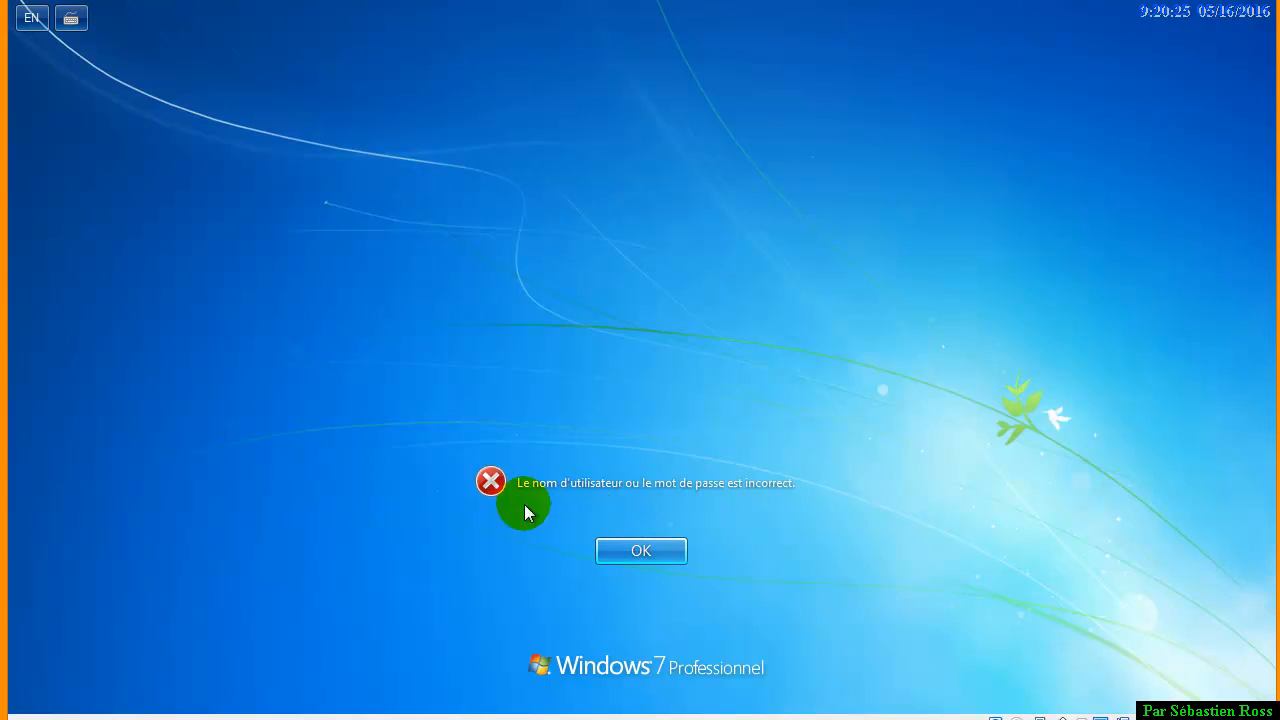
Correct the spelling of the user name, log on with the account password and cancel the Windows activation
left_click(653, 552)
left_click(541, 403)
key("BackSpace")
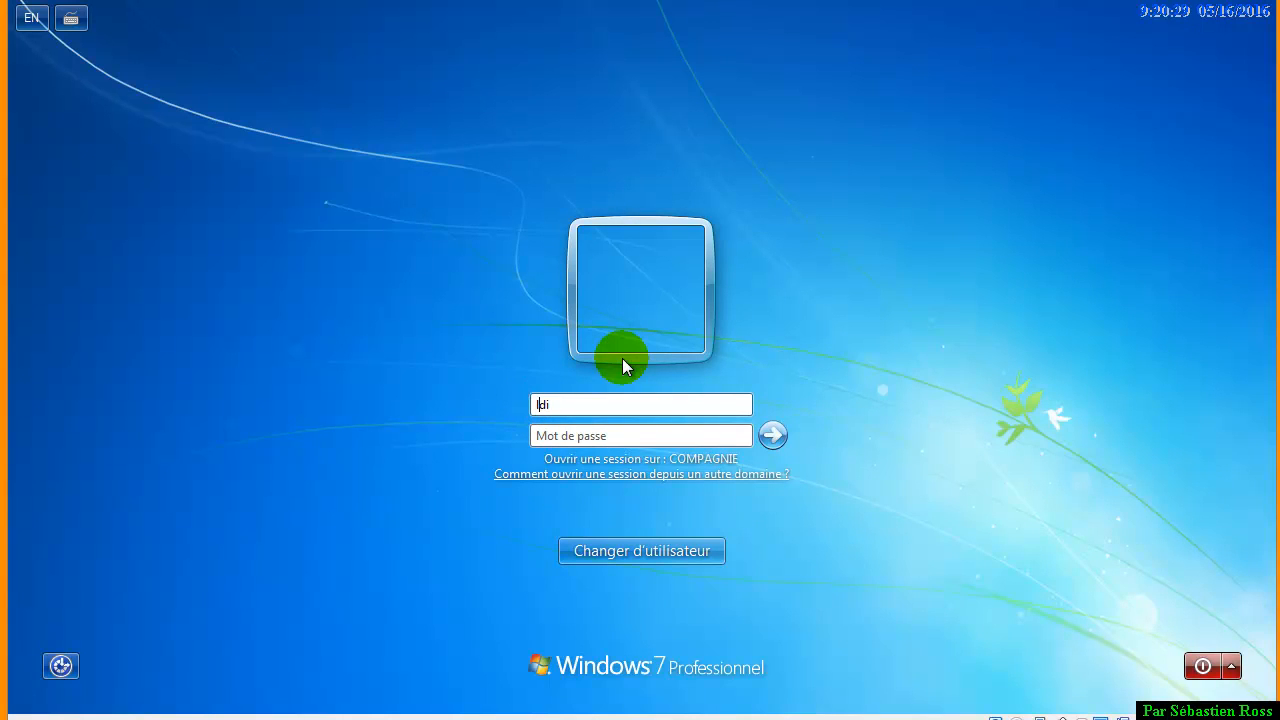
type("h")
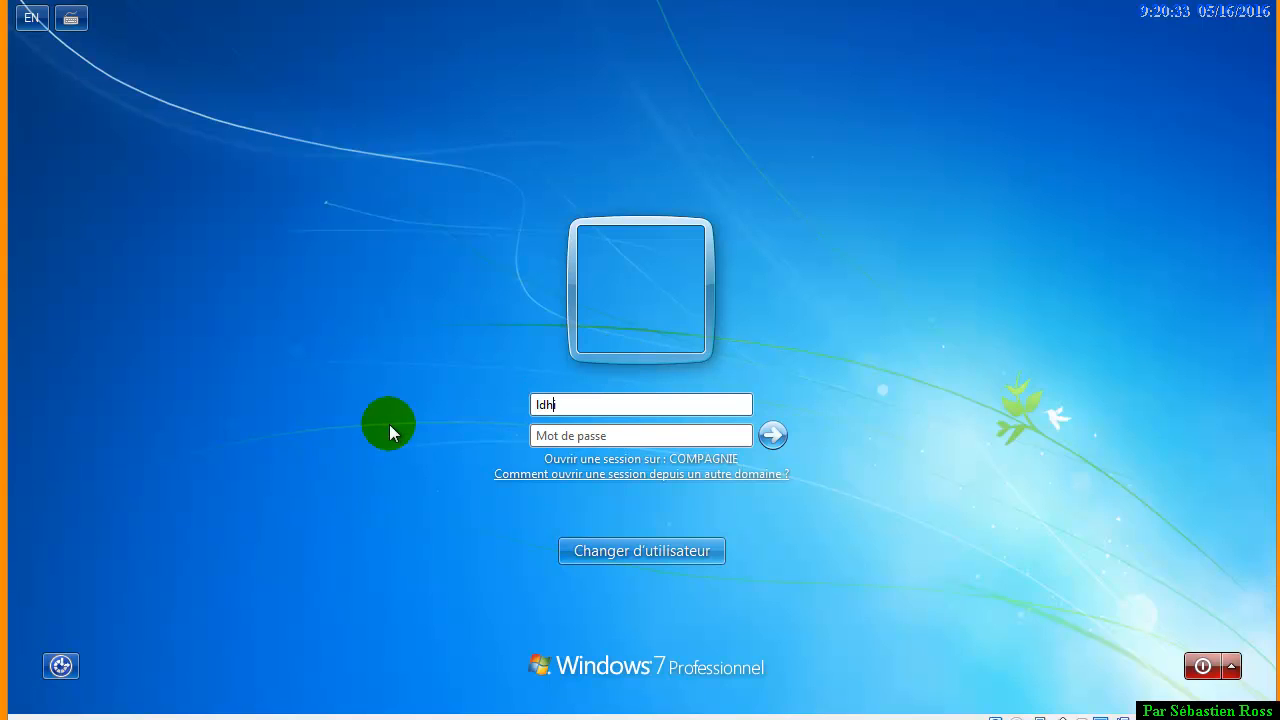
left_click(600, 434)
type("***")
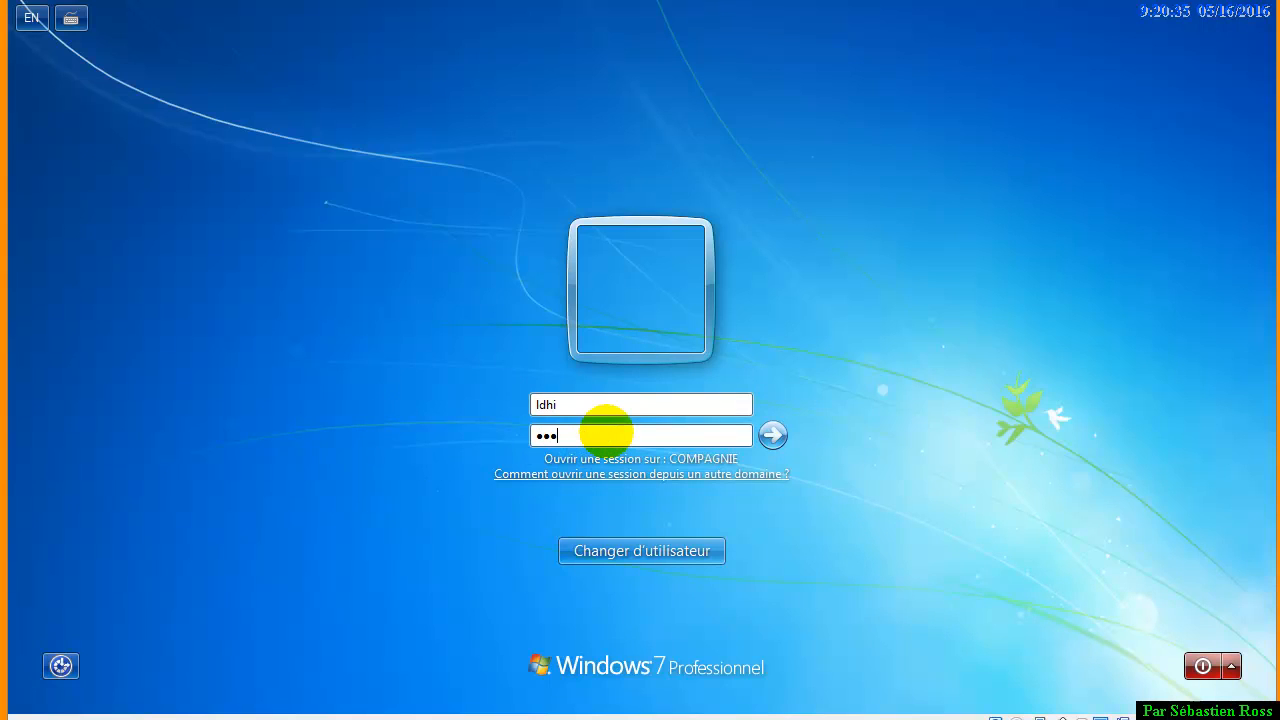
type("****")
key("Return")
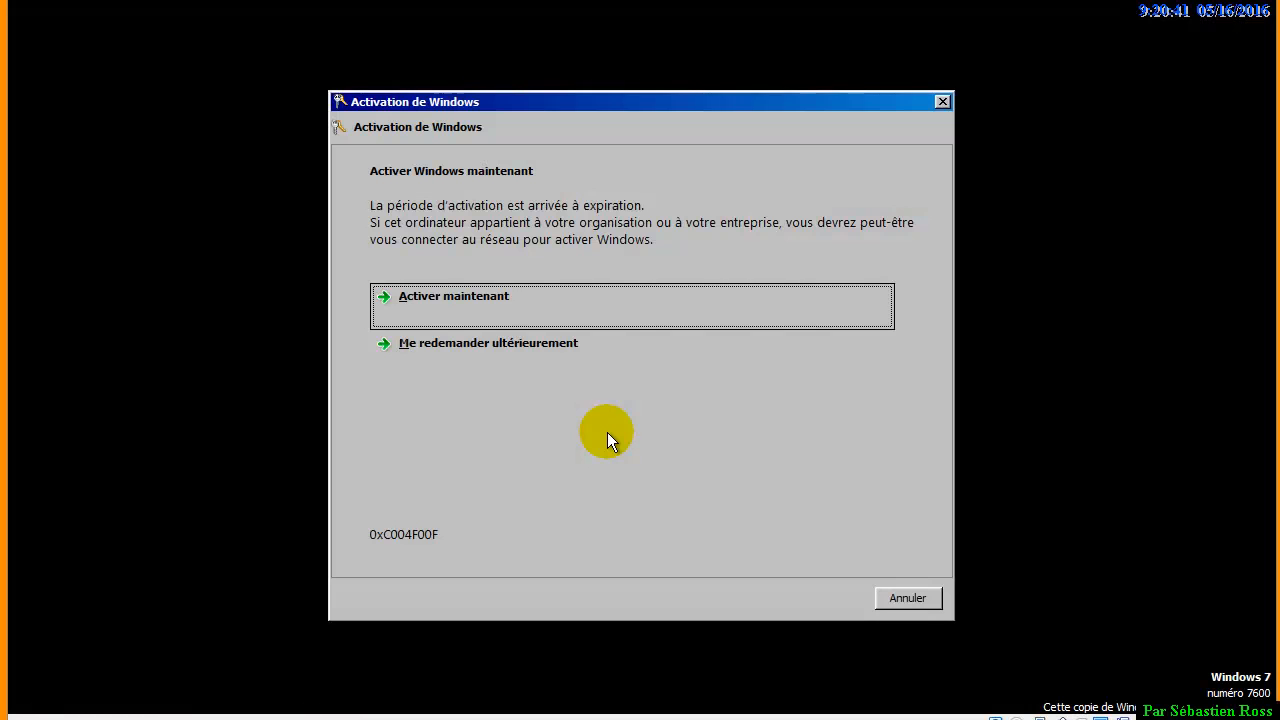
left_click(905, 600)
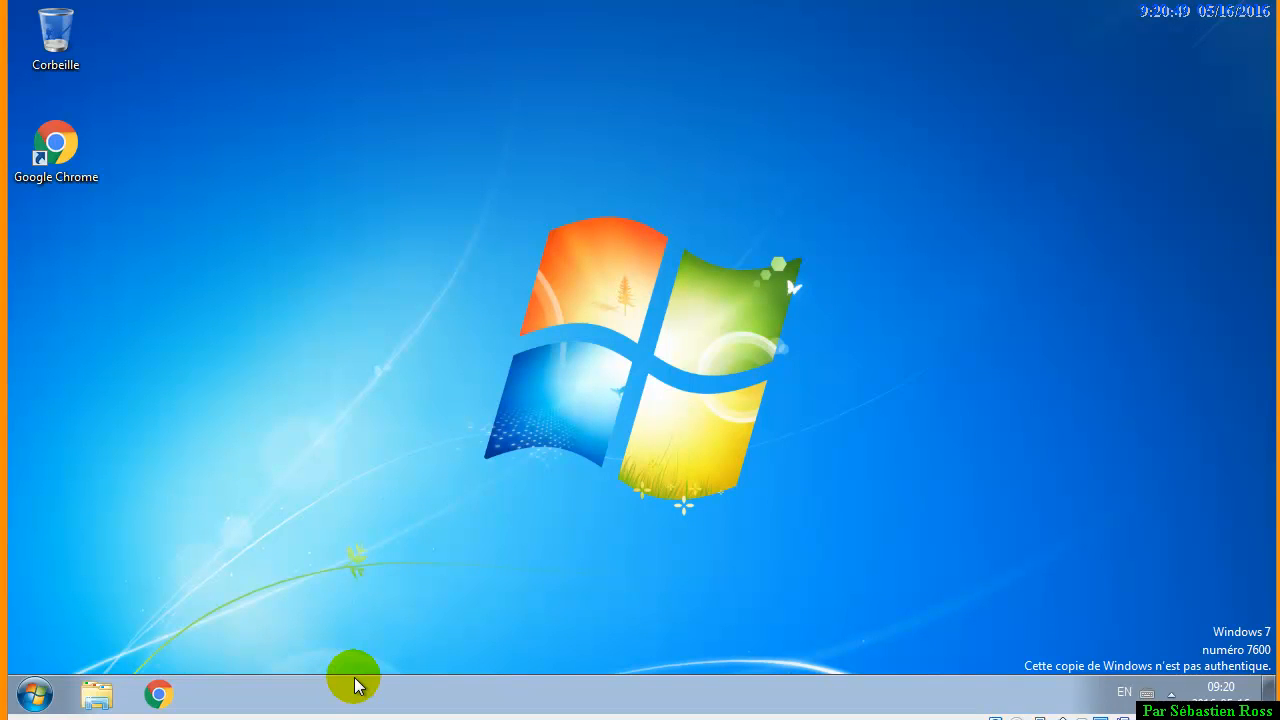
Open the network location \\dc1 with the Run command and enter the reservations share
key("super+r")
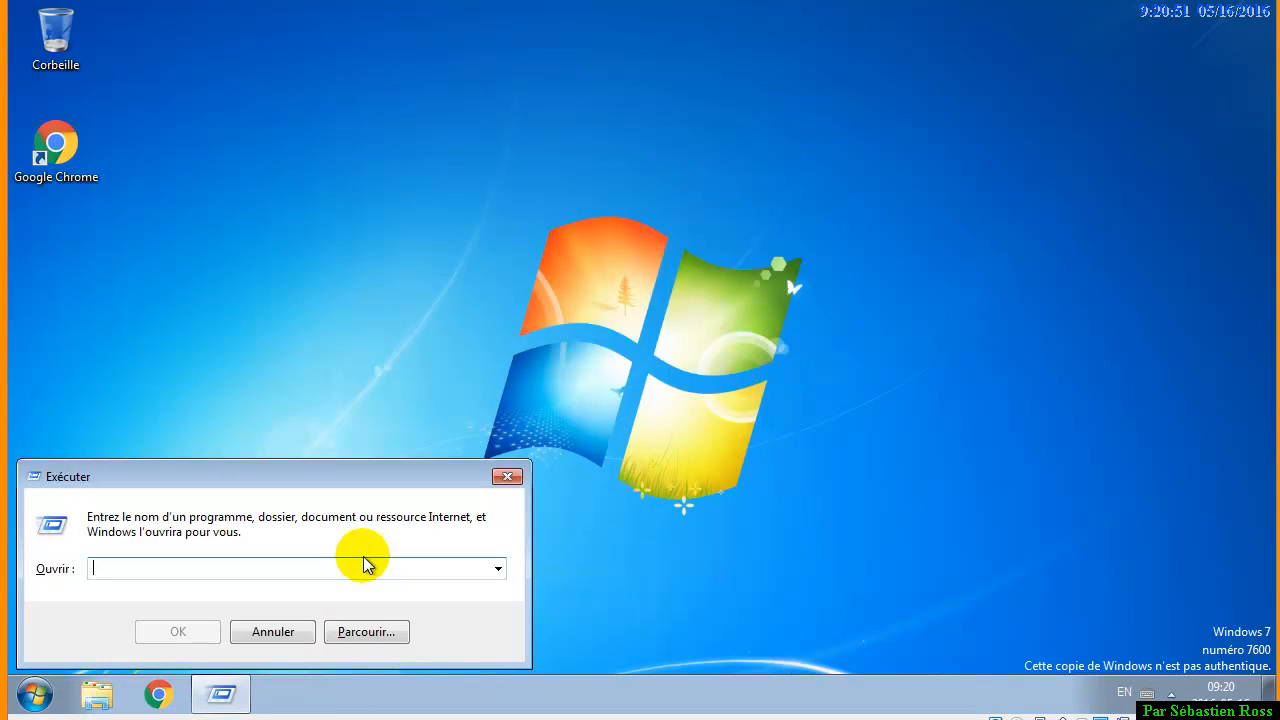
type("\\\\dc1")
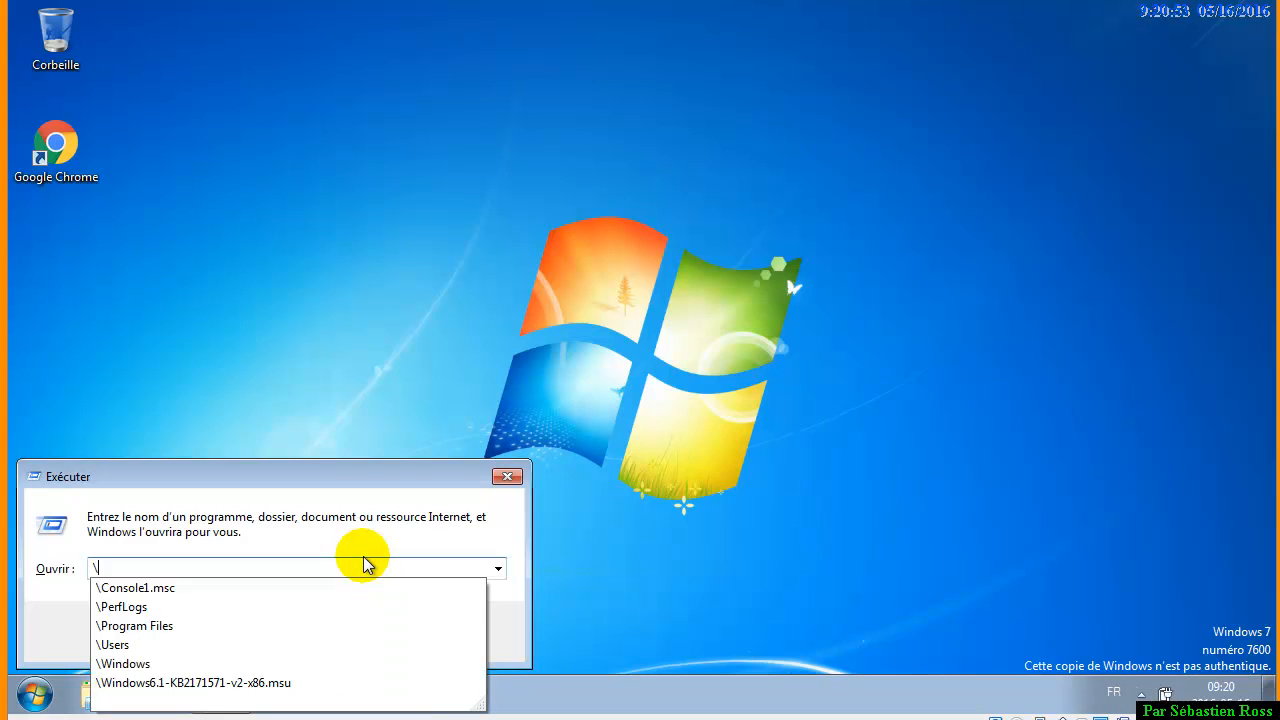
key("Return")
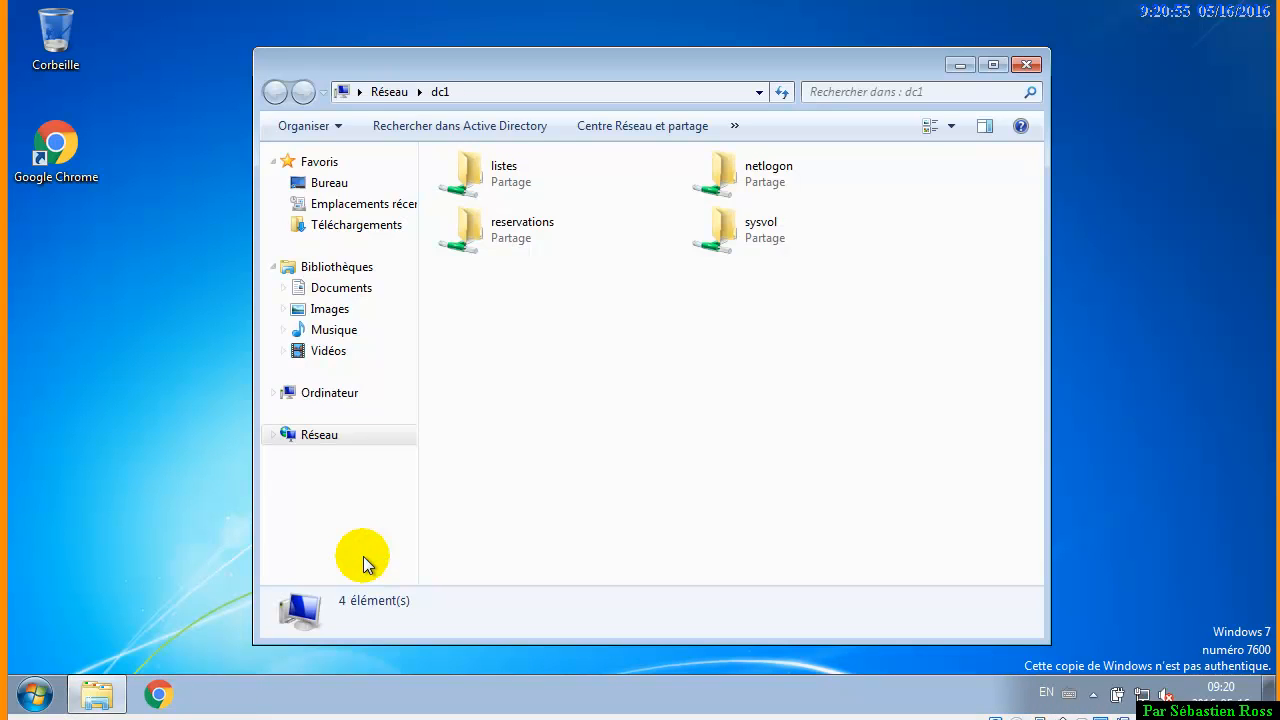
double_click(560, 224)
Create a new folder, a compressed folder and a text document with default names in the reservations share
left_click(418, 126)
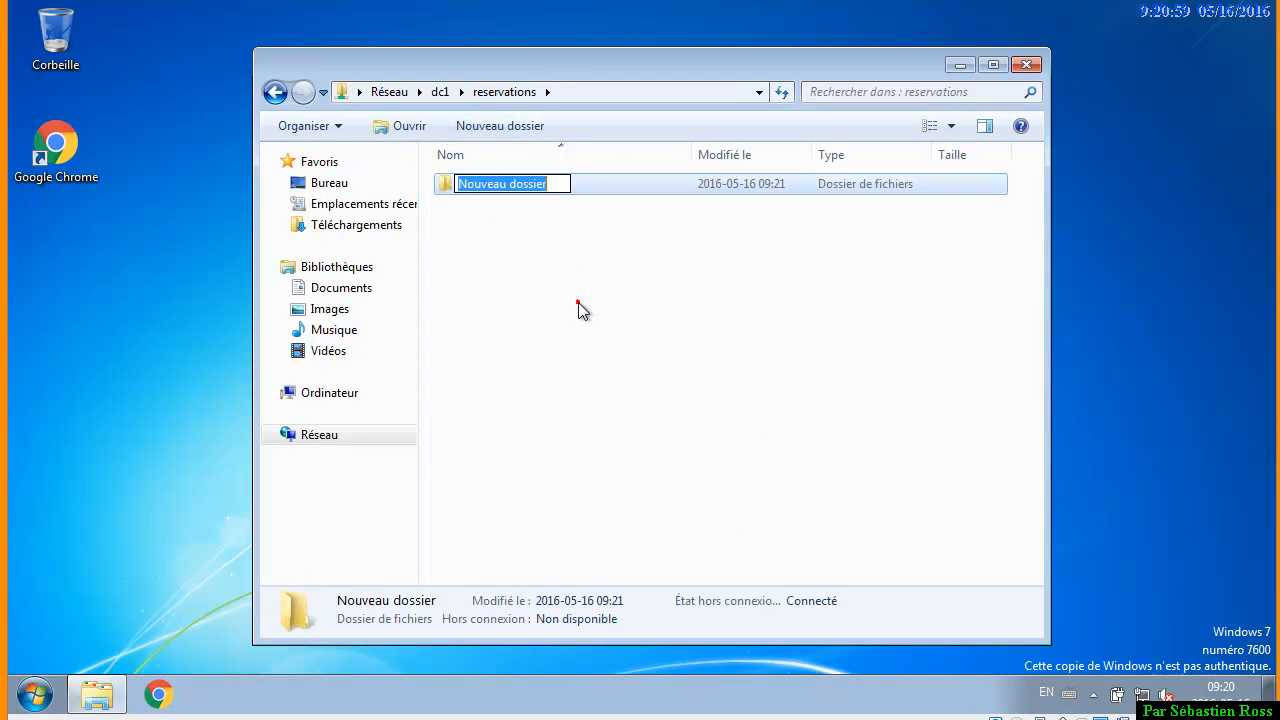
right_click(579, 299)
left_click(631, 487)
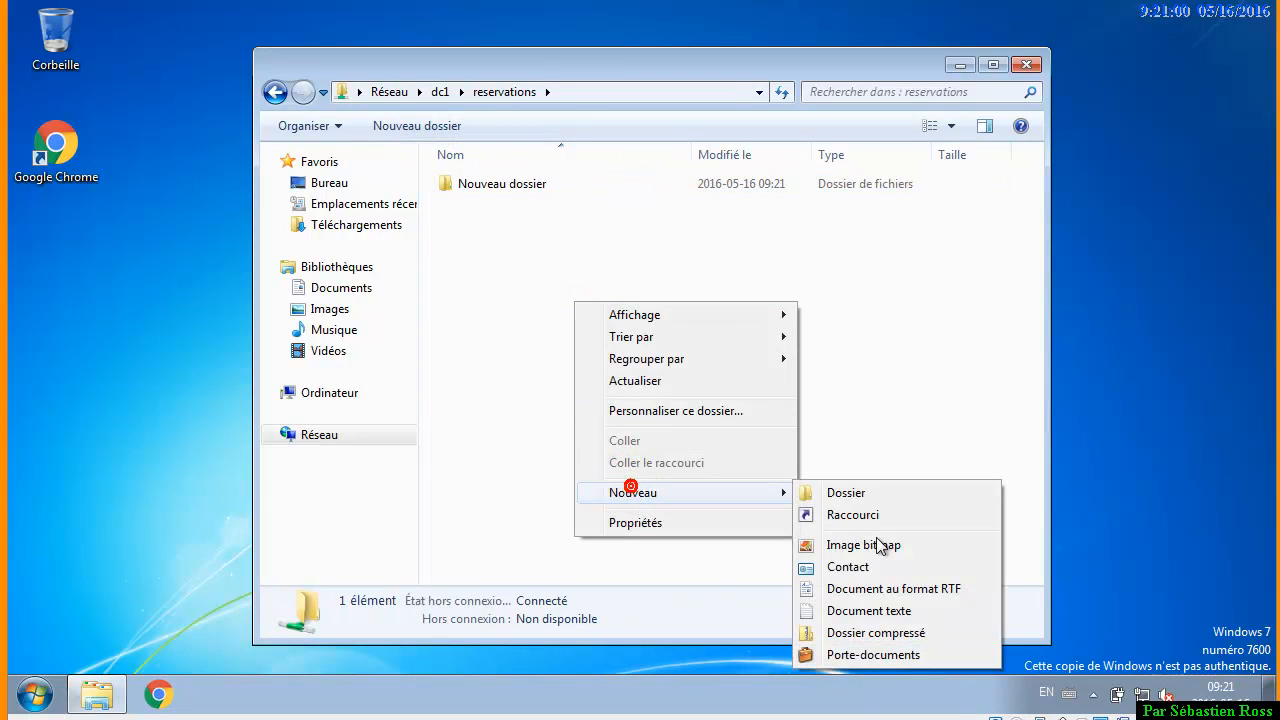
left_click(876, 632)
left_click(577, 210)
right_click(577, 279)
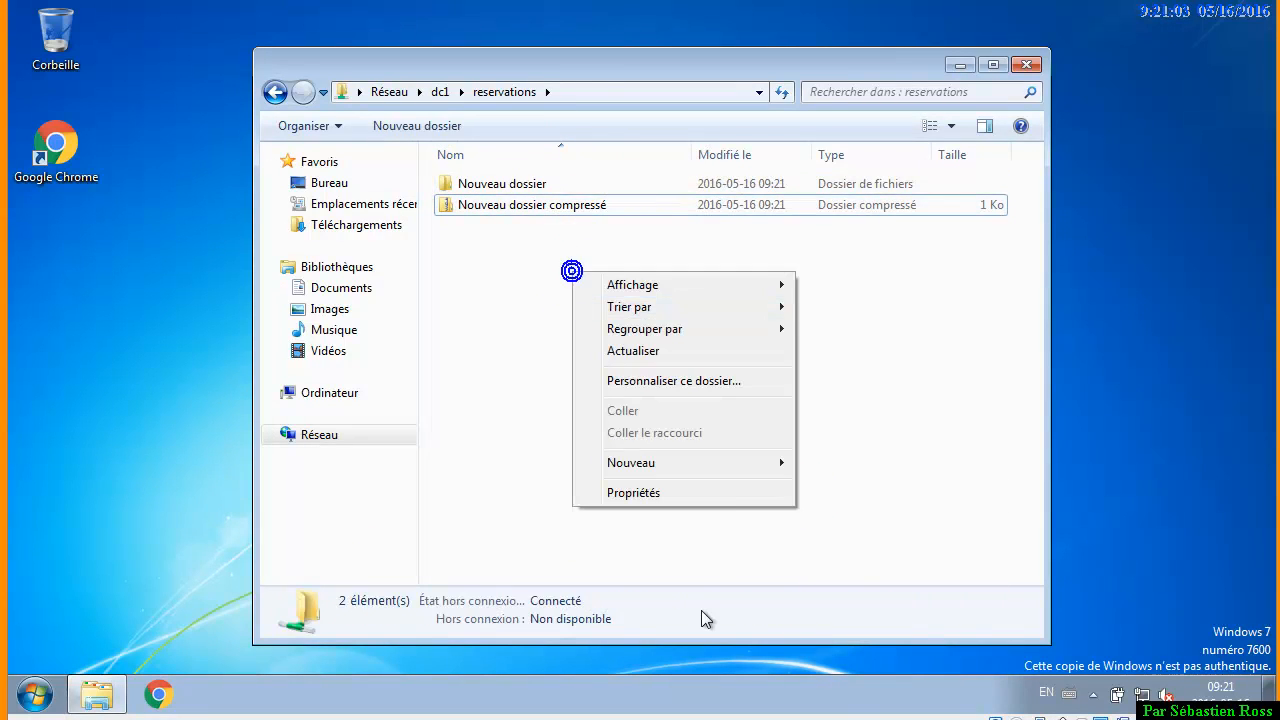
left_click(677, 466)
left_click(897, 581)
left_click(580, 357)
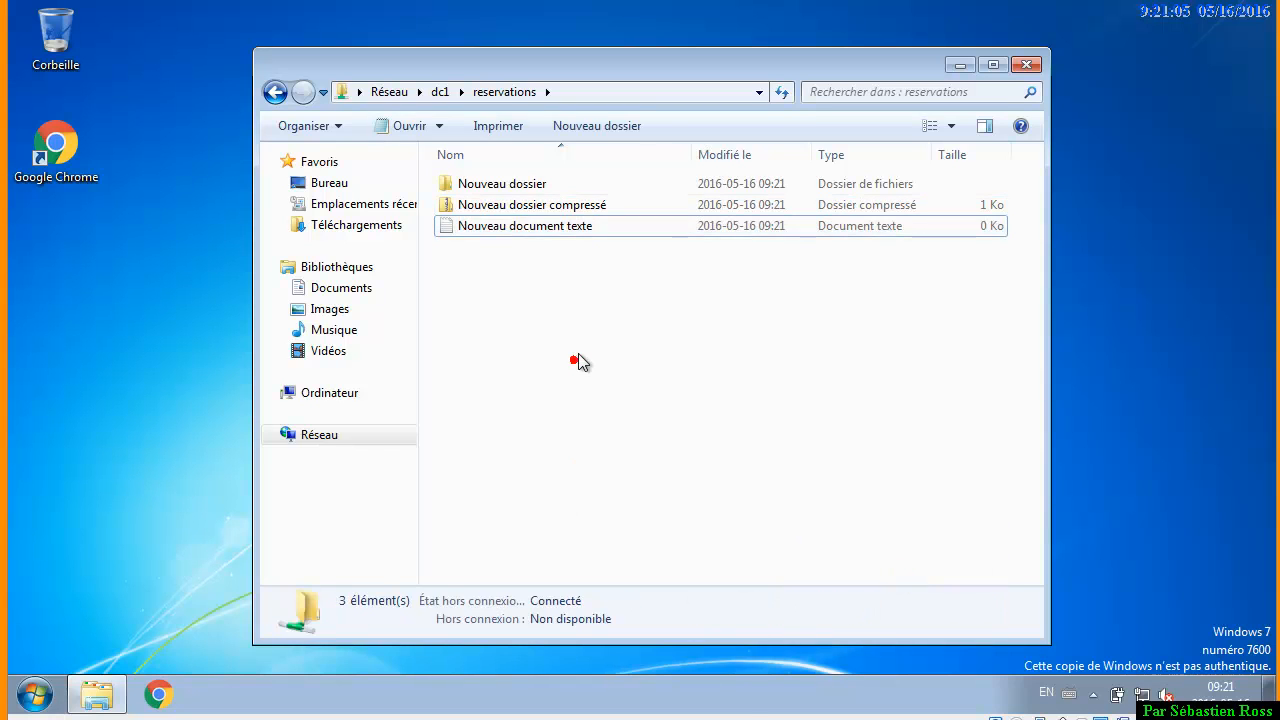
Open Nouveau document texte, enter the text szddvSDGf, save the file and close Notepad
double_click(550, 228)
type("szddvSDGf")
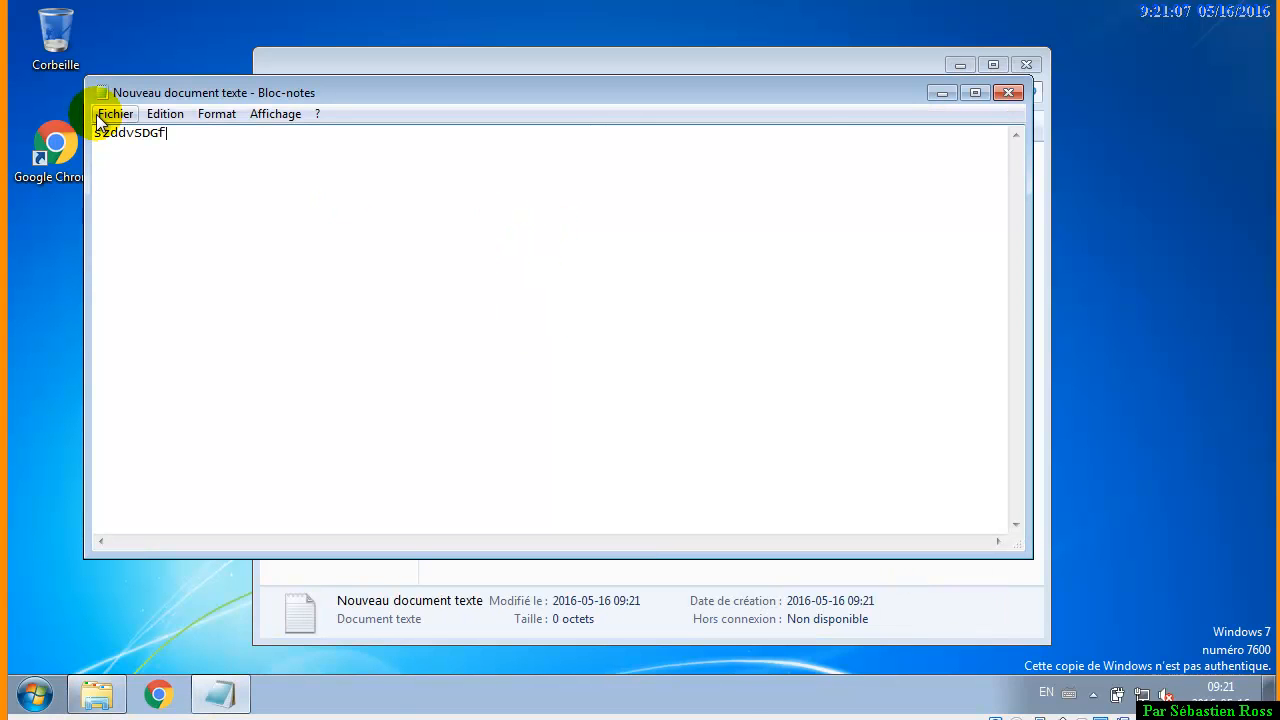
left_click(106, 114)
left_click(146, 181)
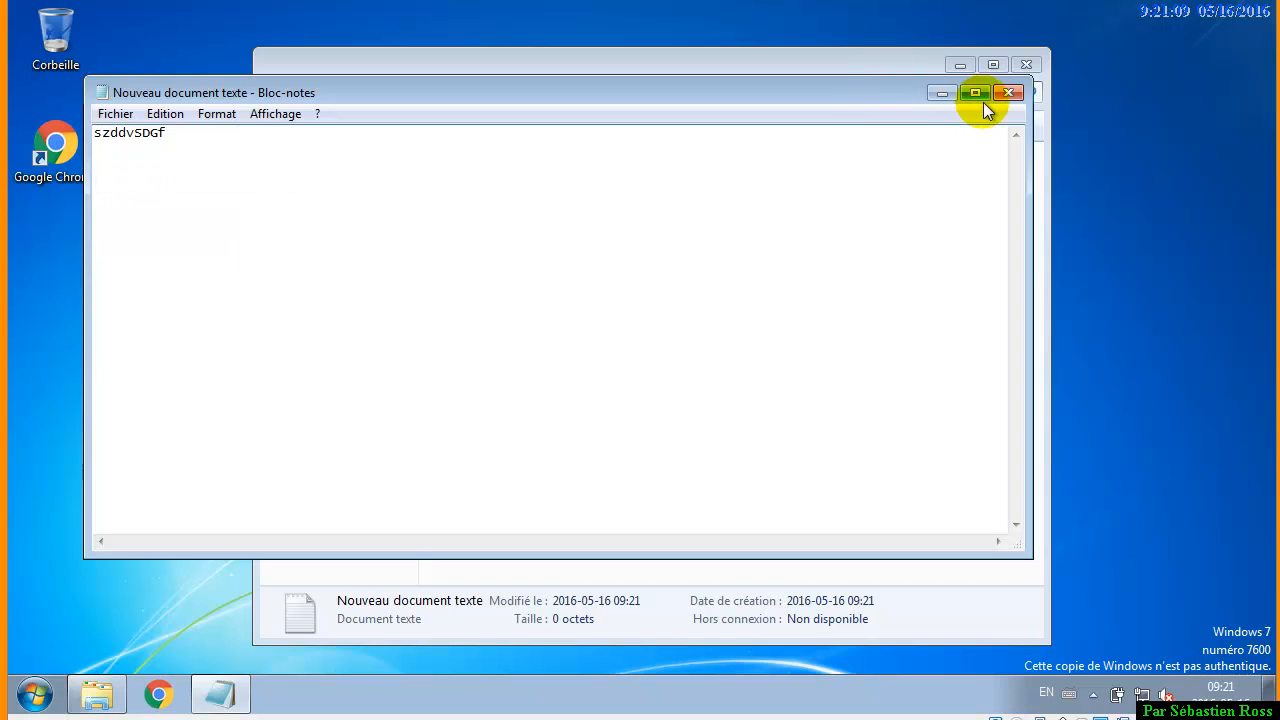
left_click(1008, 92)
Delete the Nouveau dossier folder from the reservations share
right_click(500, 207)
left_click(505, 184)
right_click(501, 183)
left_click(578, 400)
left_click(714, 427)
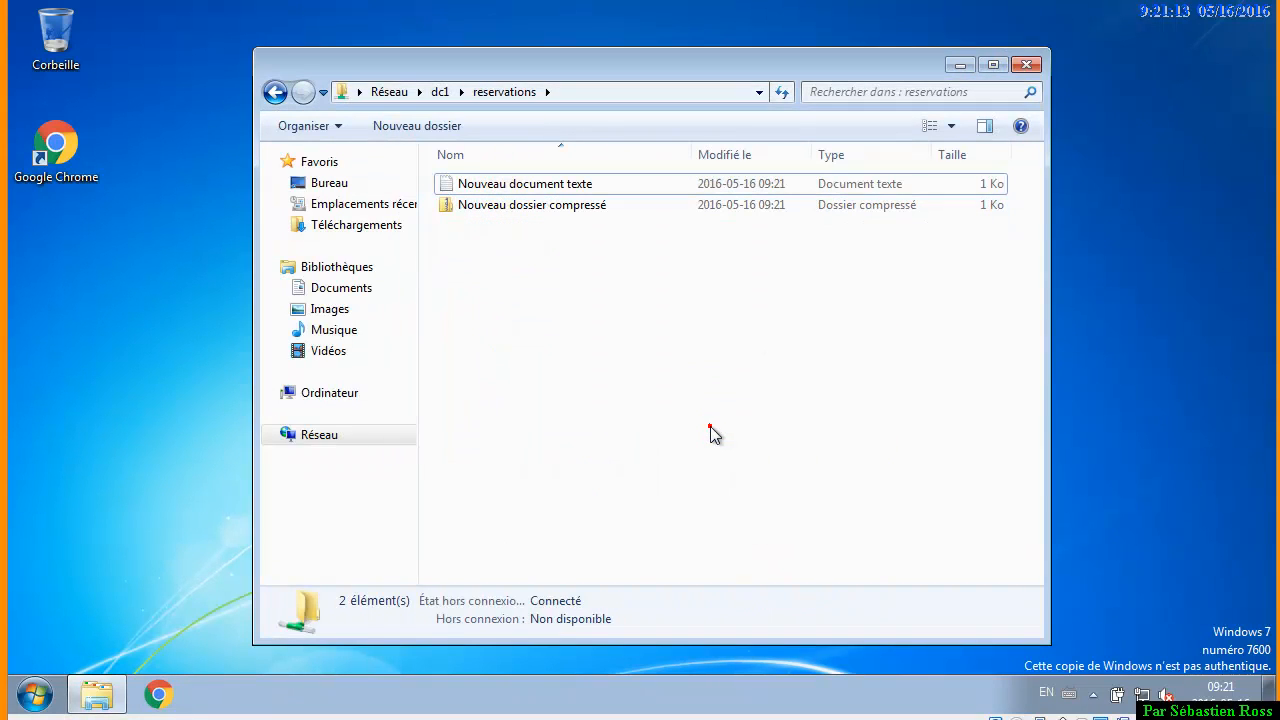